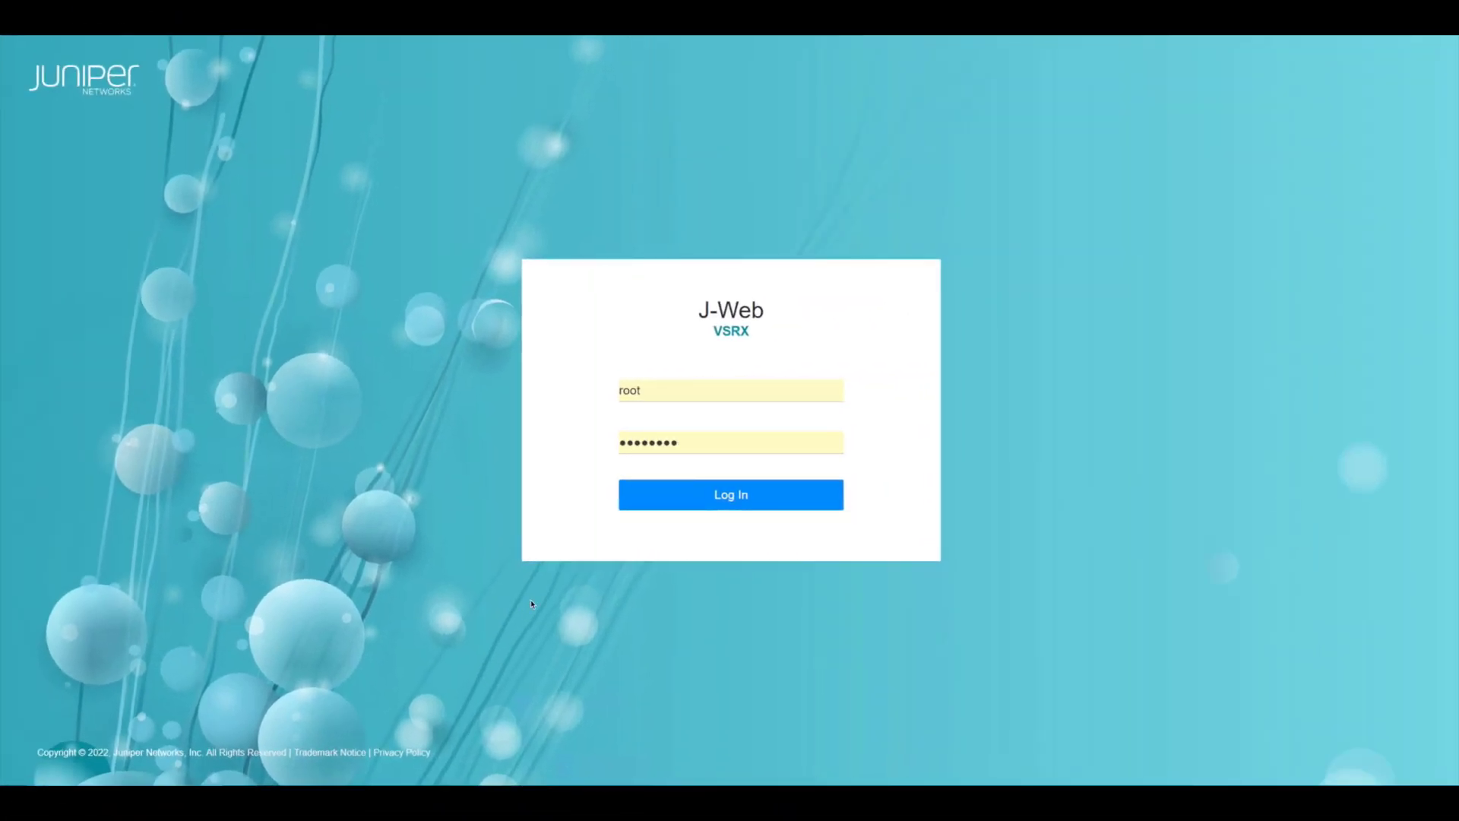
Log in to J-Web and check the ATP Enrollment page under Device Administration > ATP Management
left_click(687, 503)
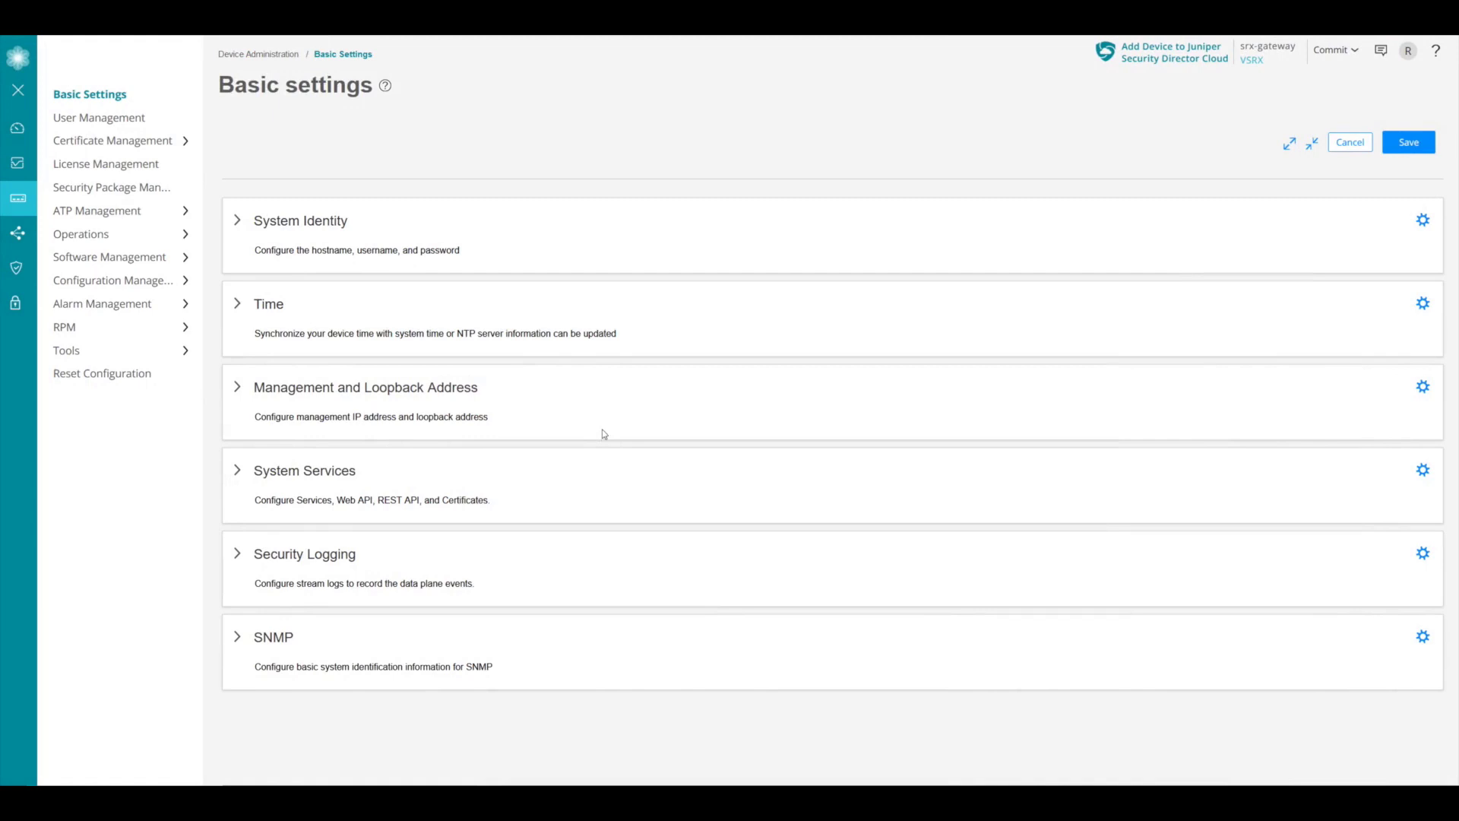
left_click(117, 212)
left_click(100, 232)
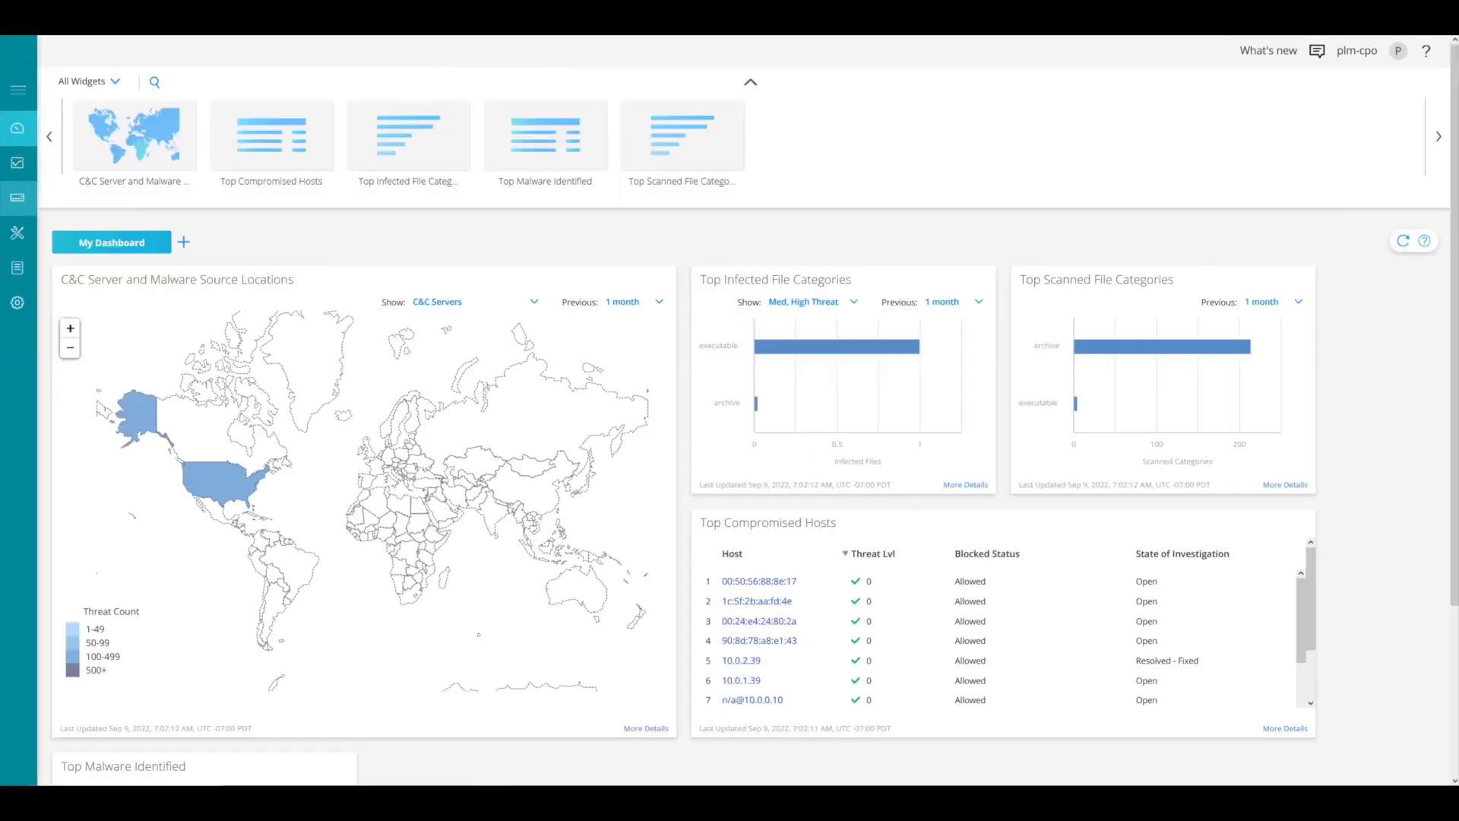
Open Devices in ATP Cloud to list the enrolled devices, including srx-gateway
mouse_move(47, 204)
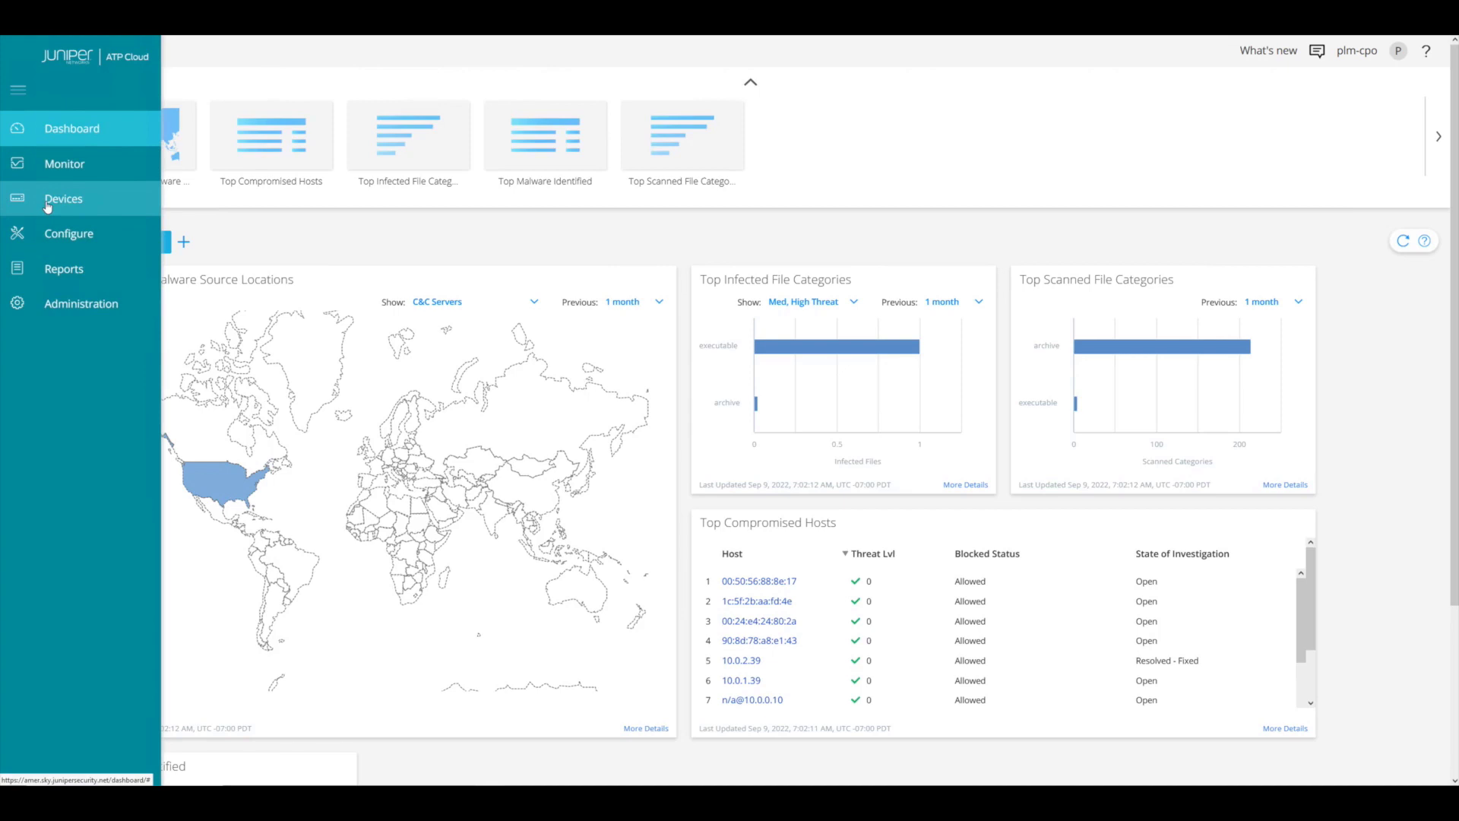
left_click(47, 202)
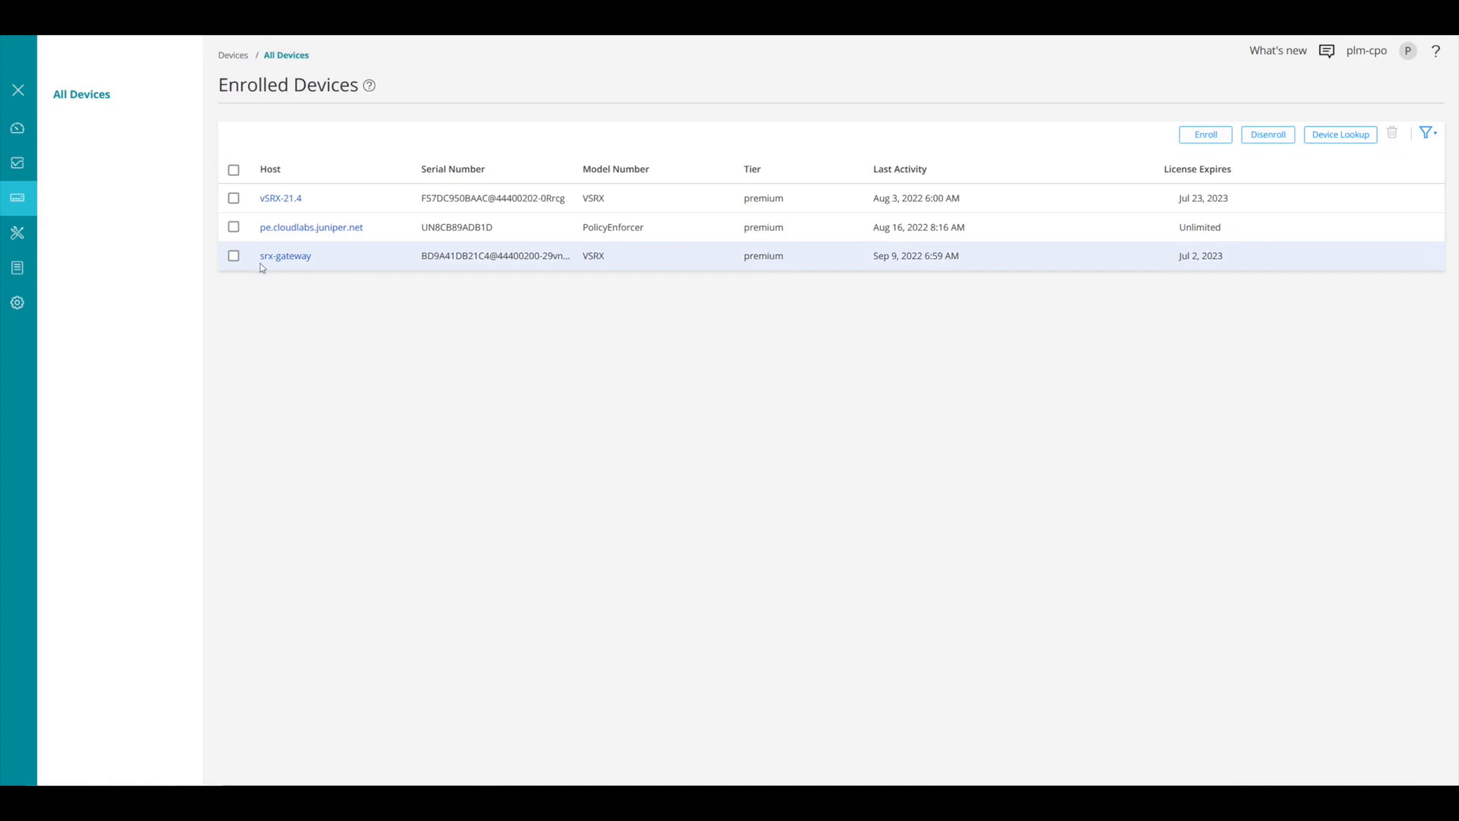
mouse_move(27, 173)
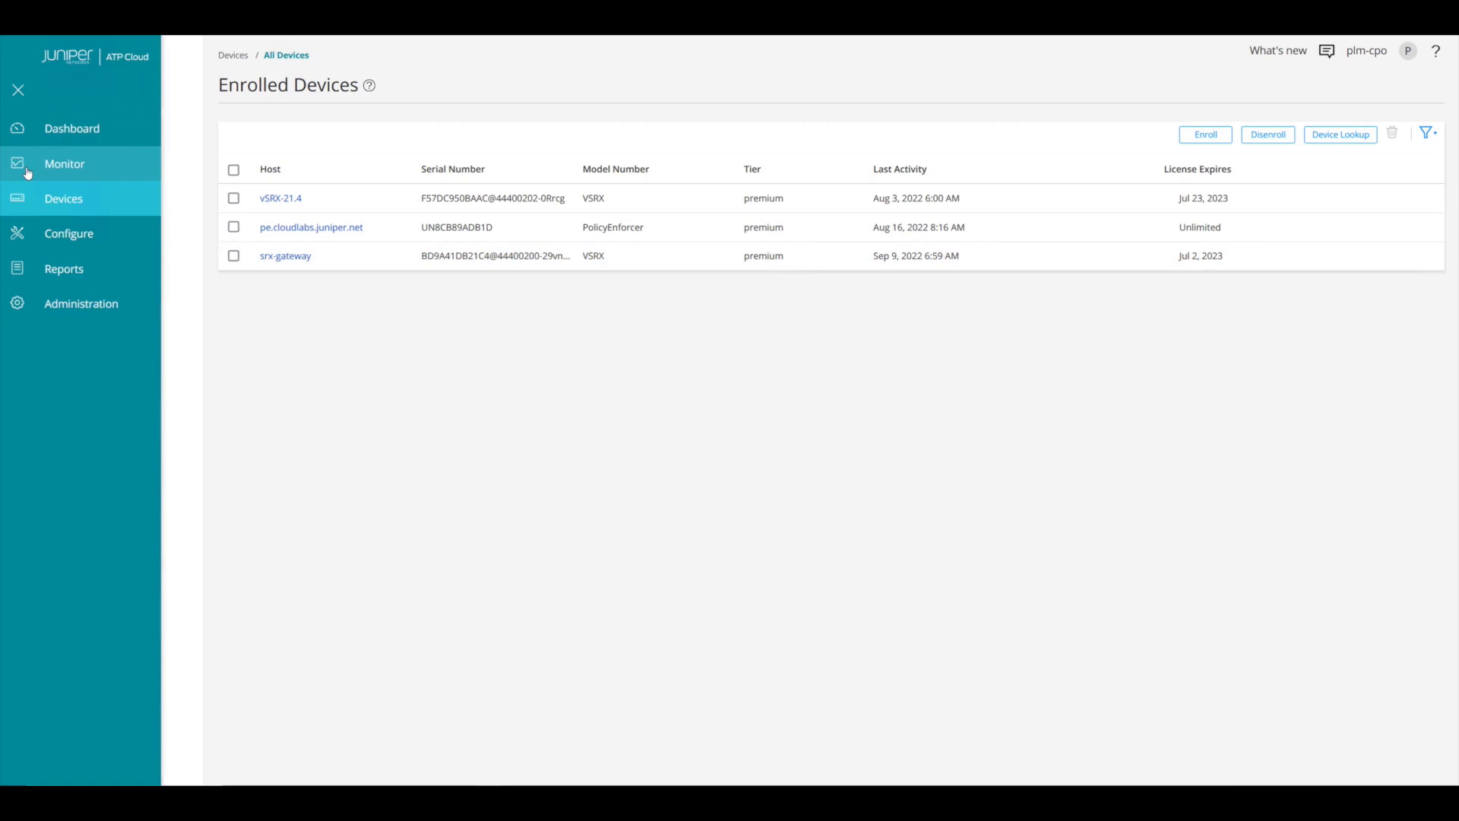
Open Monitor > IoT Devices and scroll through the table of 27 devices
left_click(28, 166)
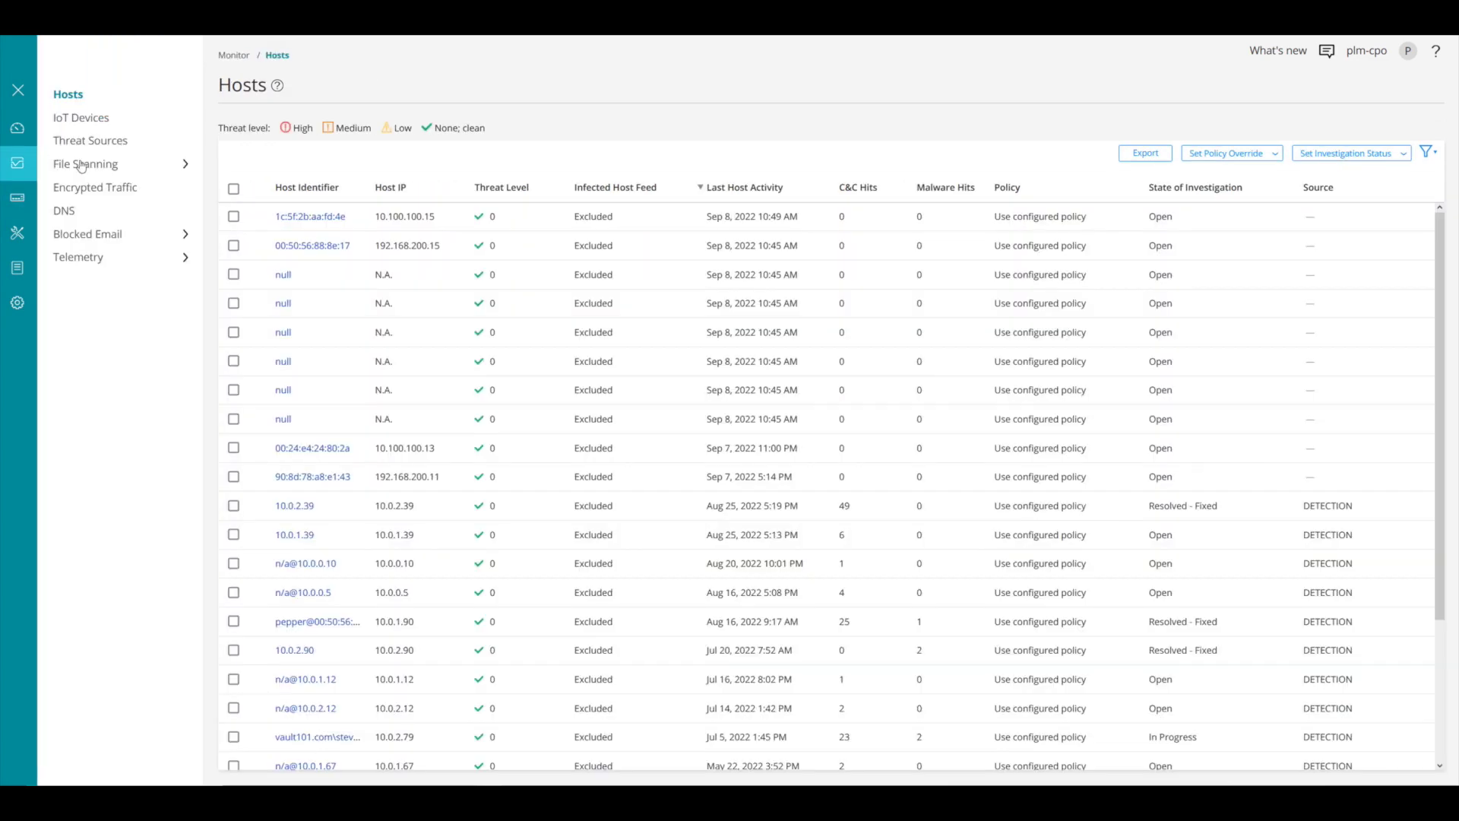
left_click(82, 120)
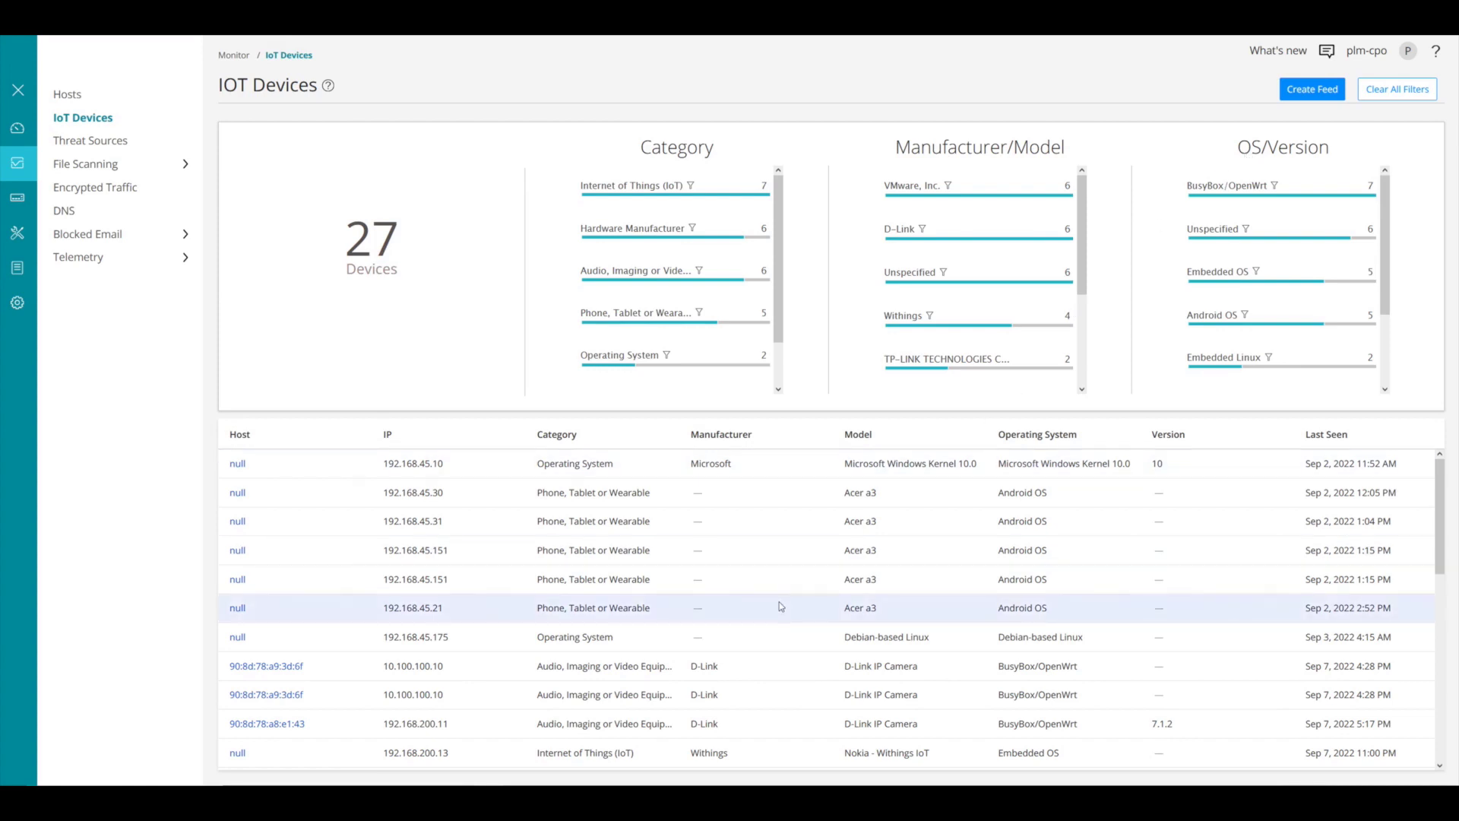
scroll(781, 605, "down", 6)
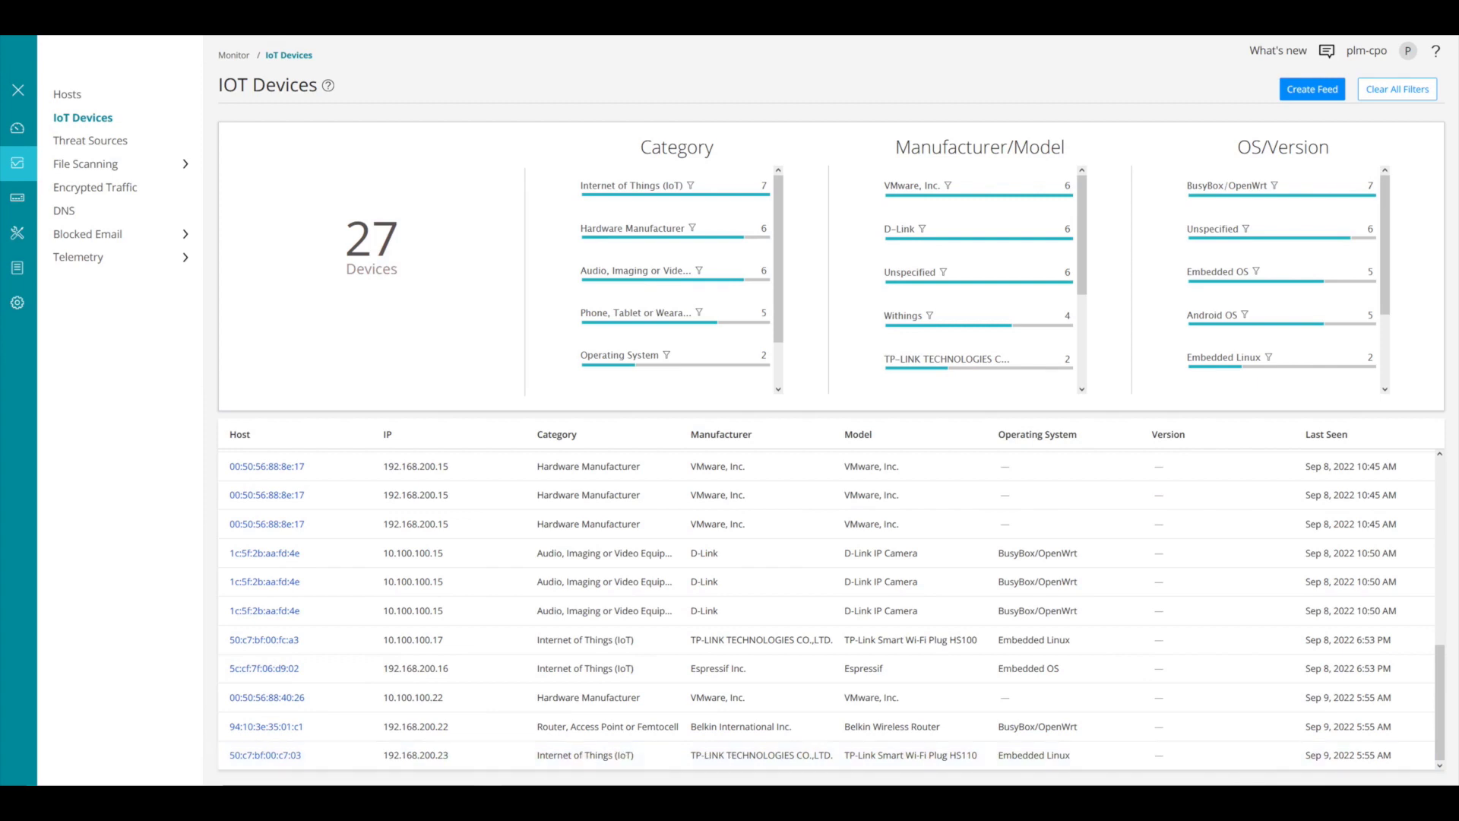
Run 'show configuration | display set | match iot' to list the Iot_profile streaming policy lines
left_click(462, 759)
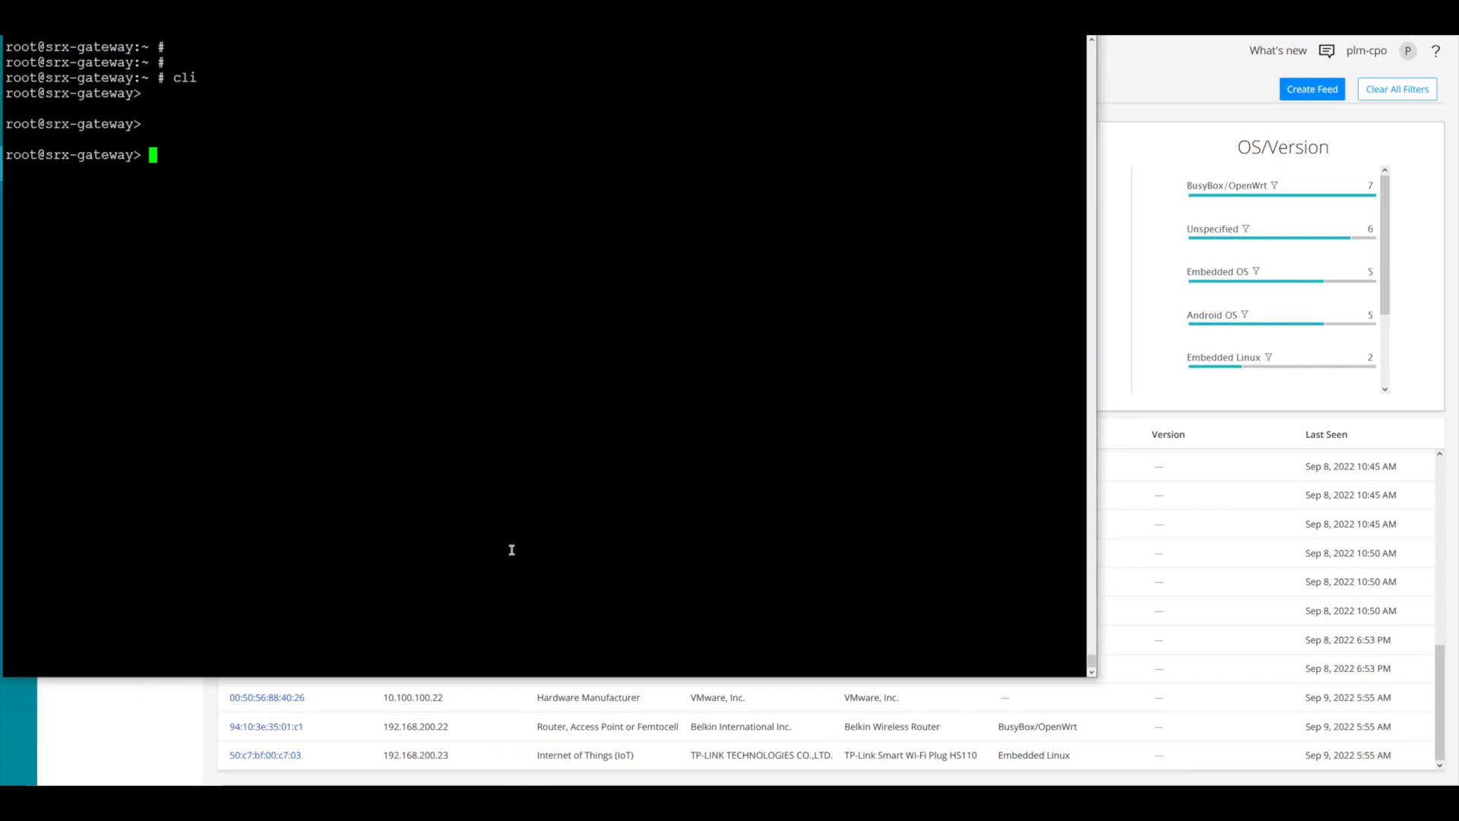
type("show configuration ")
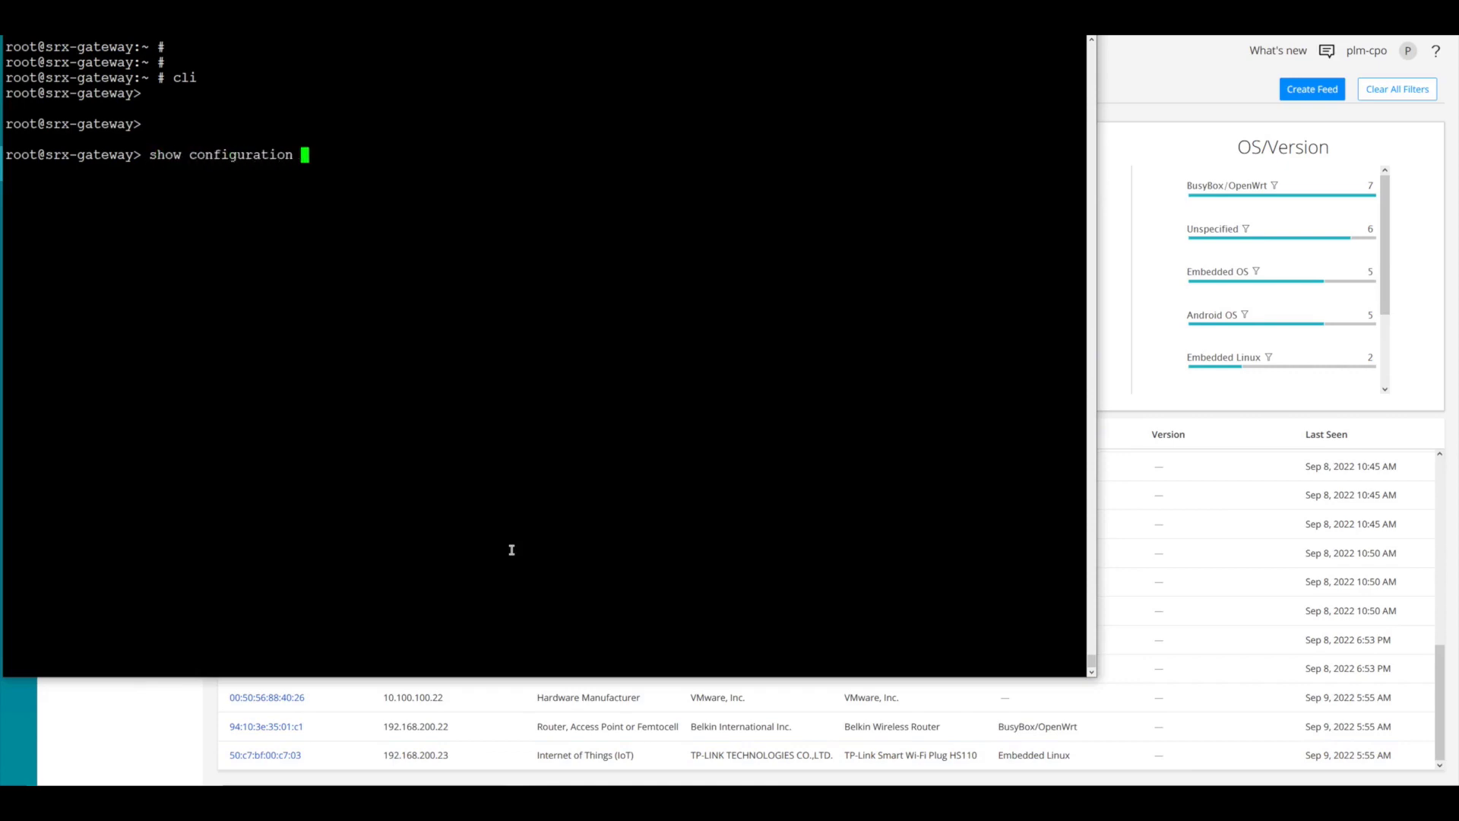
type("| display set | match ")
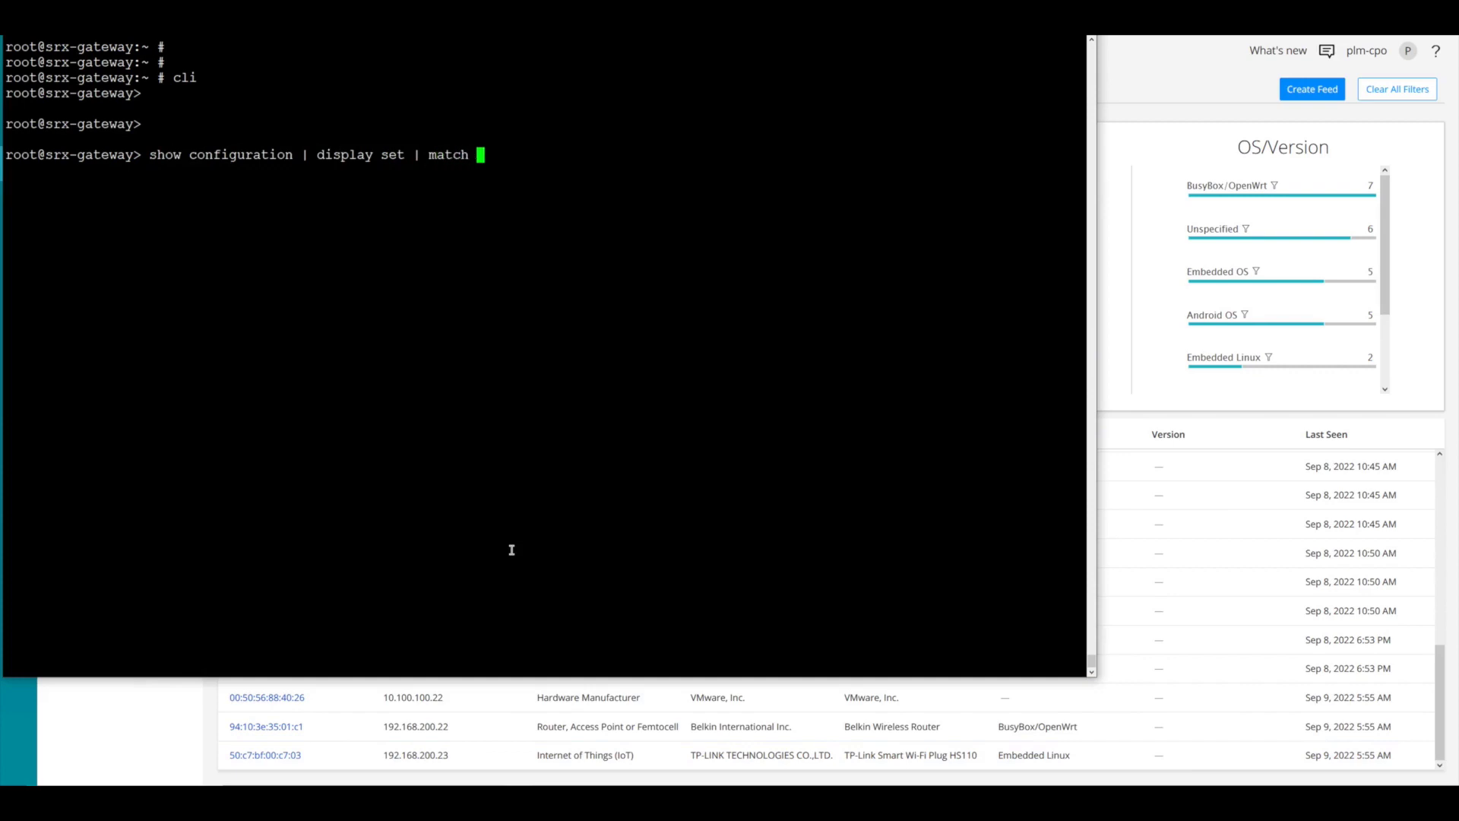
type("iot")
key("Return")
key("Return")
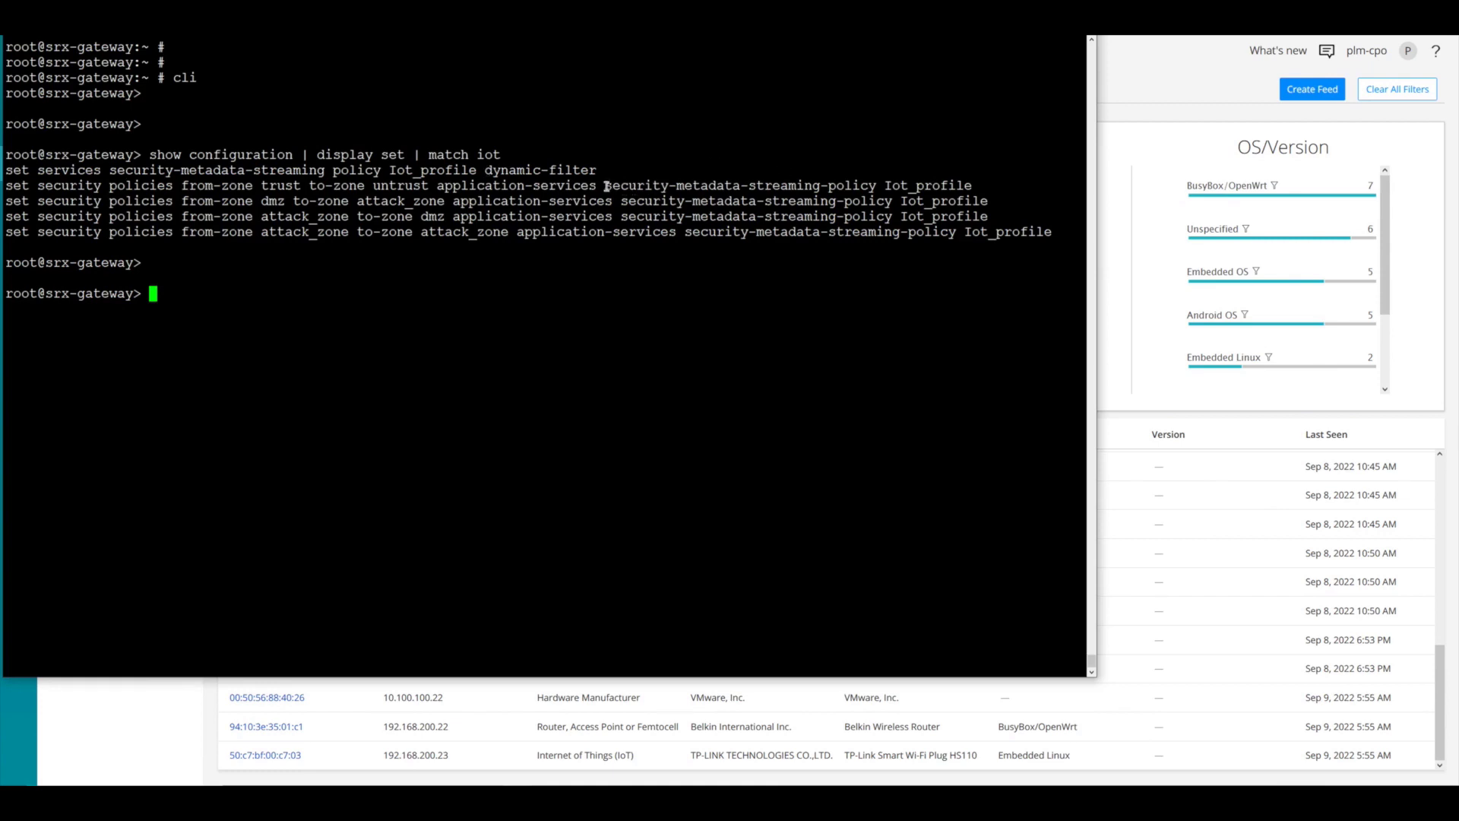
left_click_drag(608, 186, 876, 187)
Check 'show services advanced-anti-malware dynamic-filter status', then rerun it with '| refresh 2'
key("Return")
type("show ")
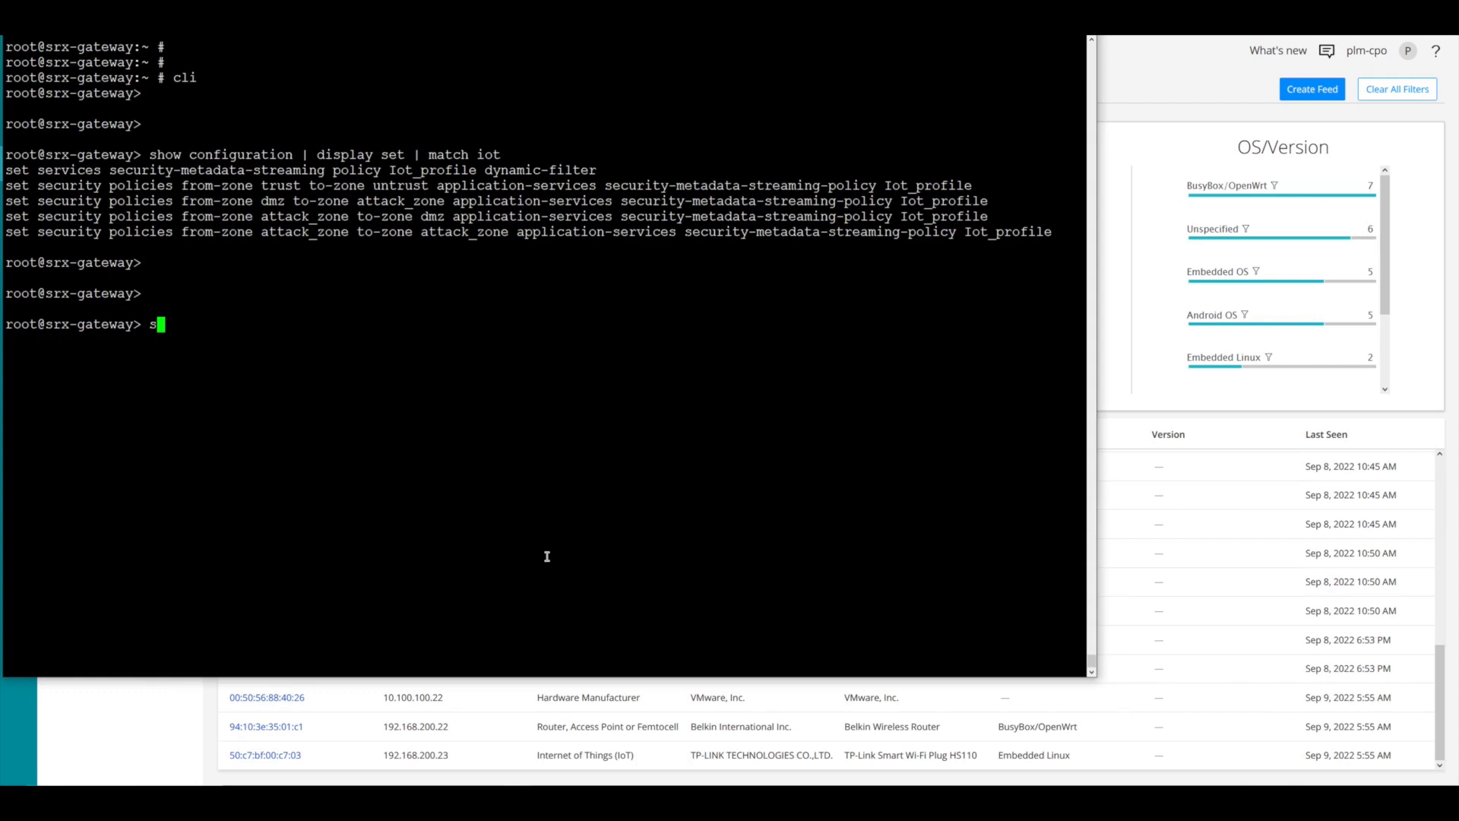
type("services advanced-anti-malware ")
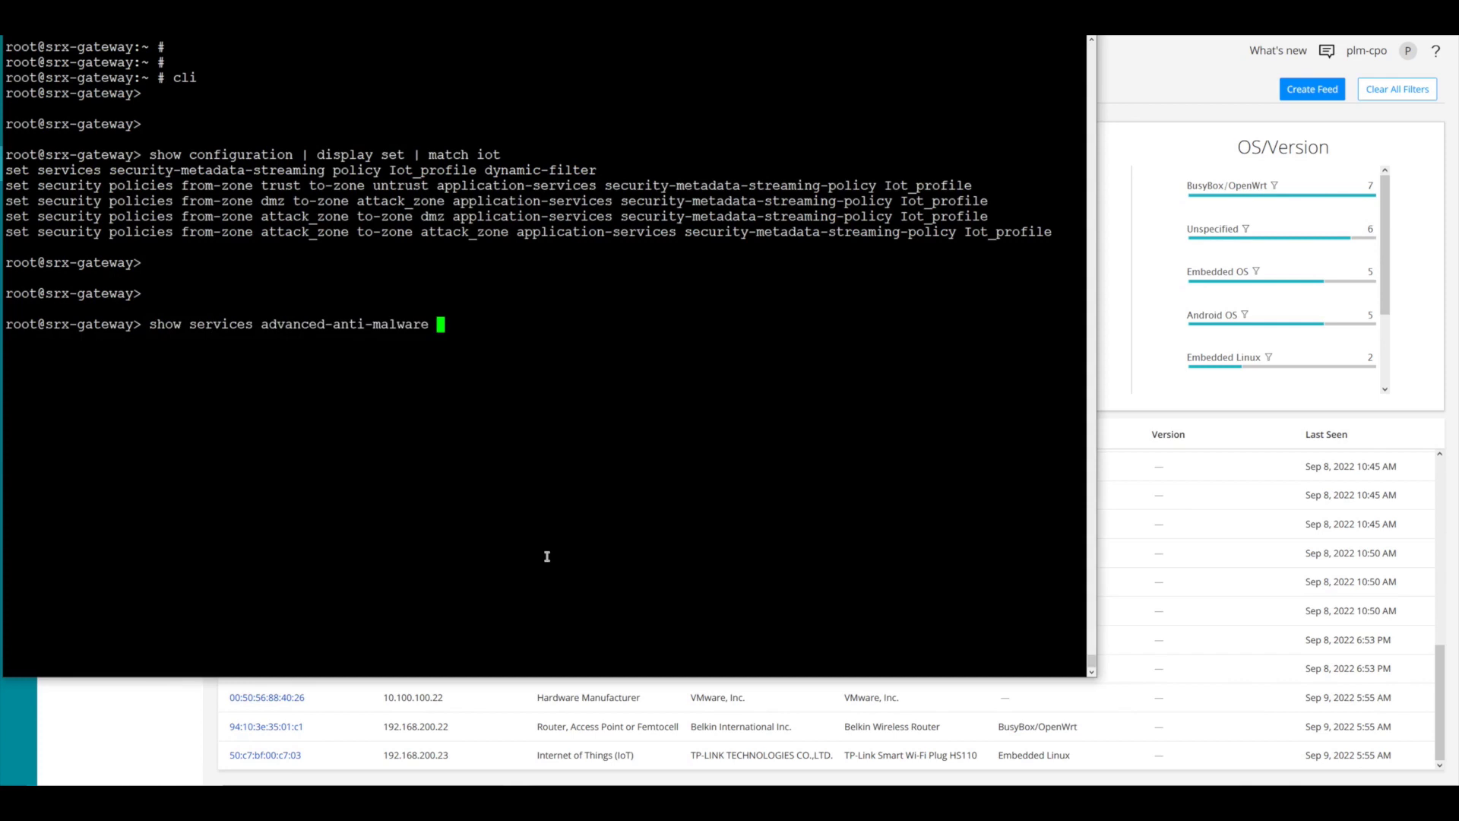
type("dynamic-filter status")
key("Return")
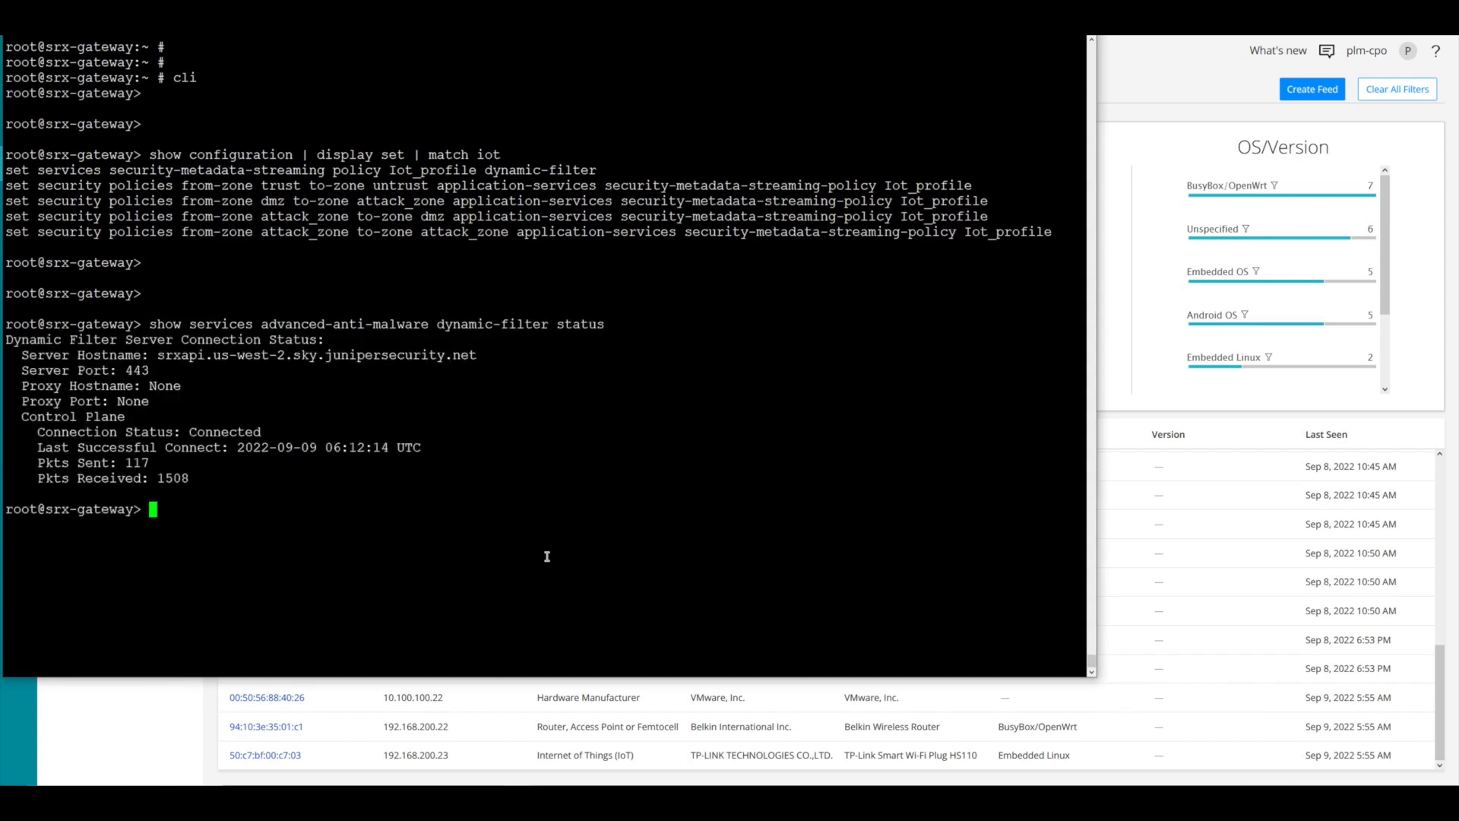
key("Up")
type("|")
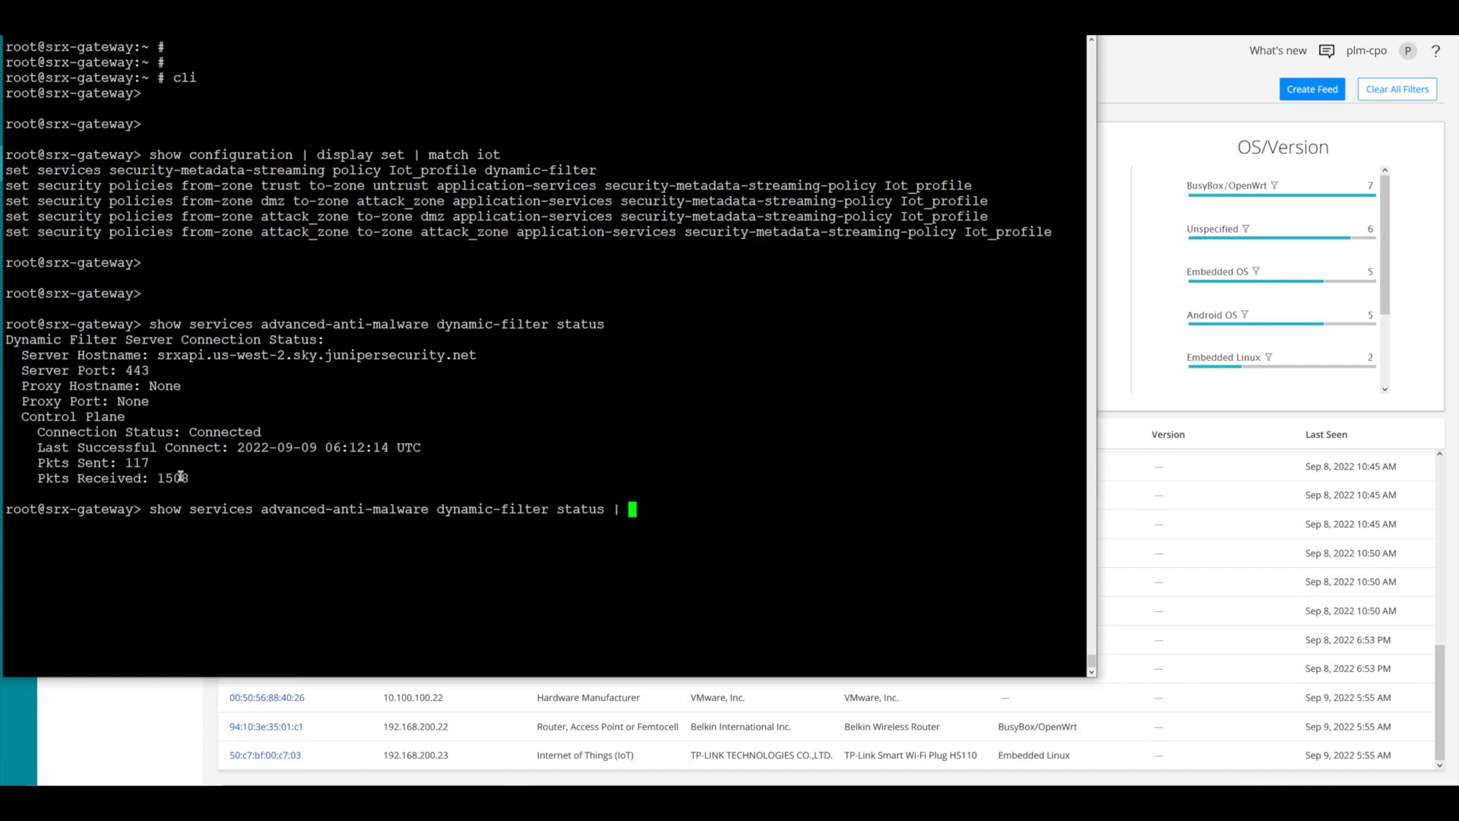
type("refresh 2")
key("Return")
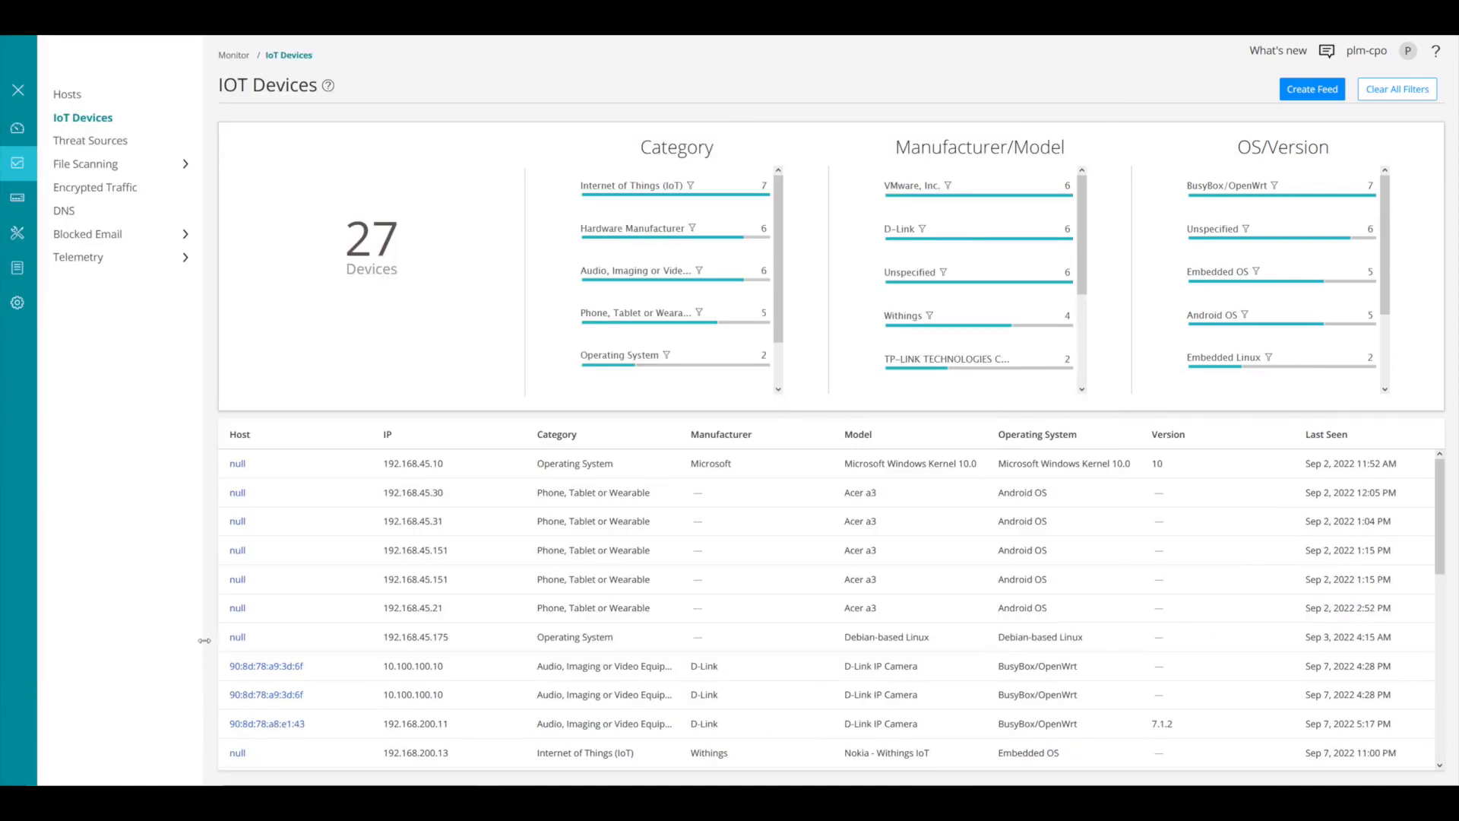
Reload the IoT Devices list and scroll through the manufacturer breakdown of all 36 devices
left_click(89, 123)
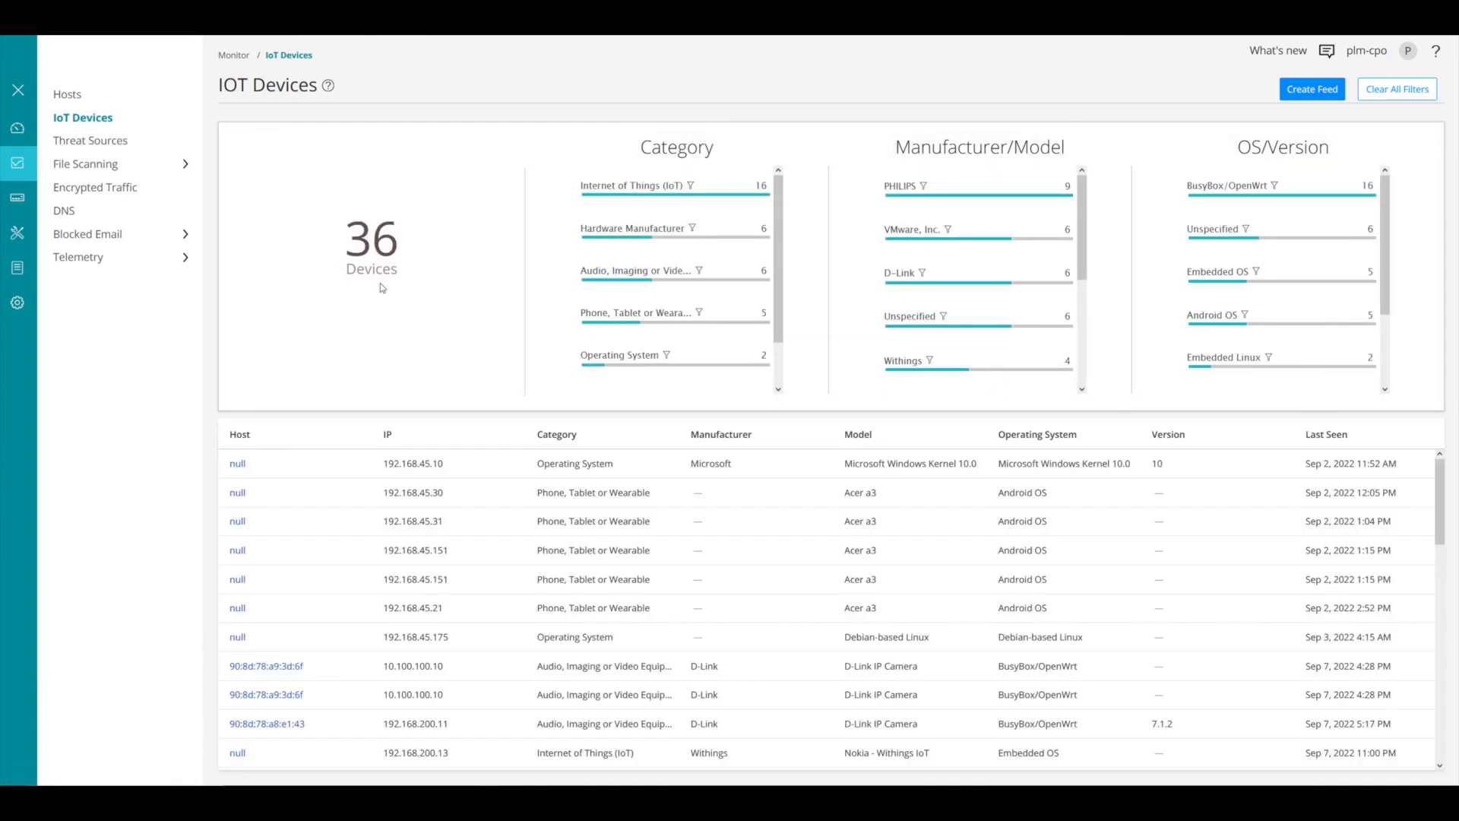
scroll(516, 602, "down", 2)
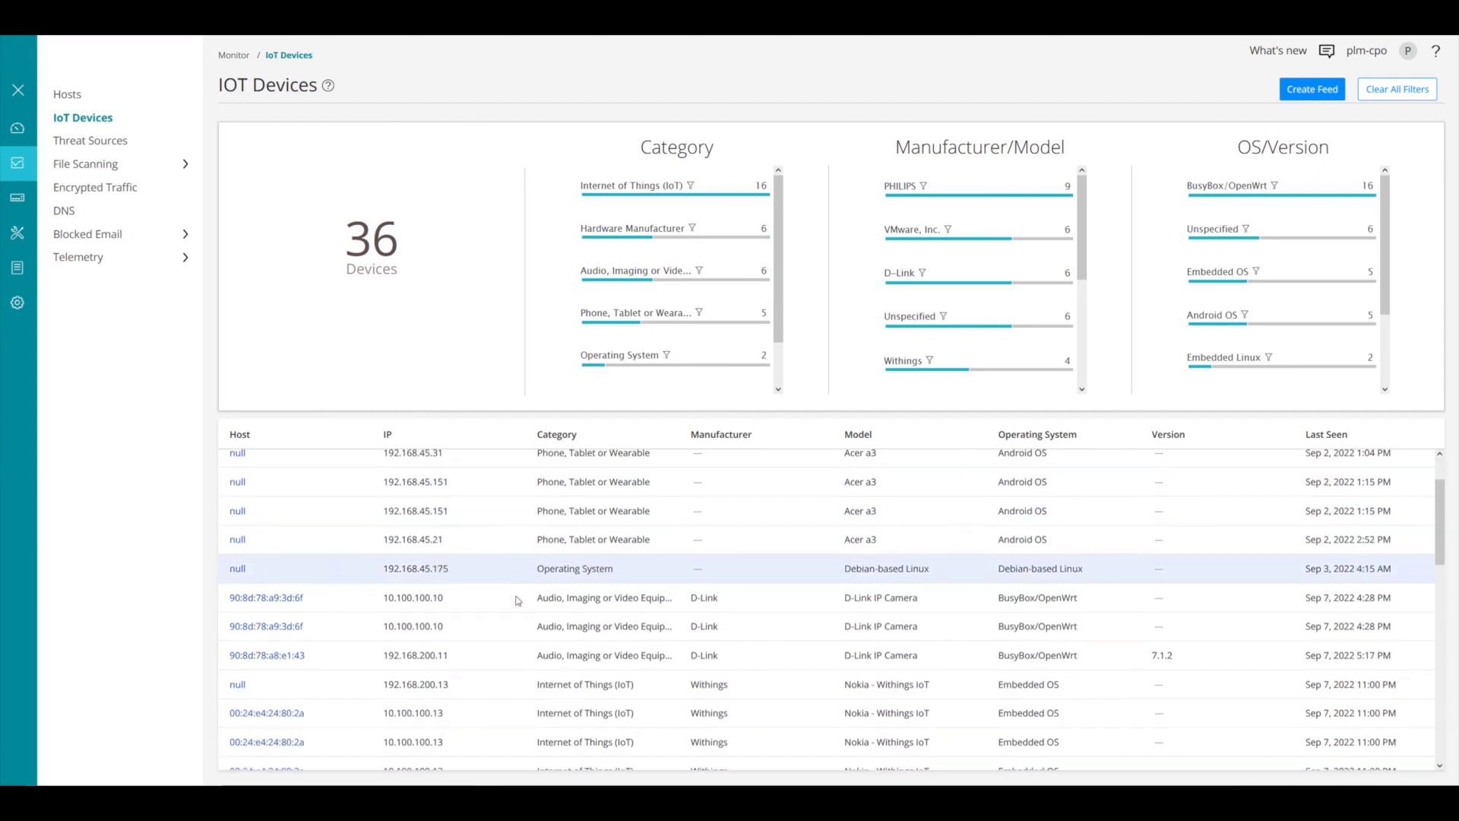
scroll(516, 600, "down", 10)
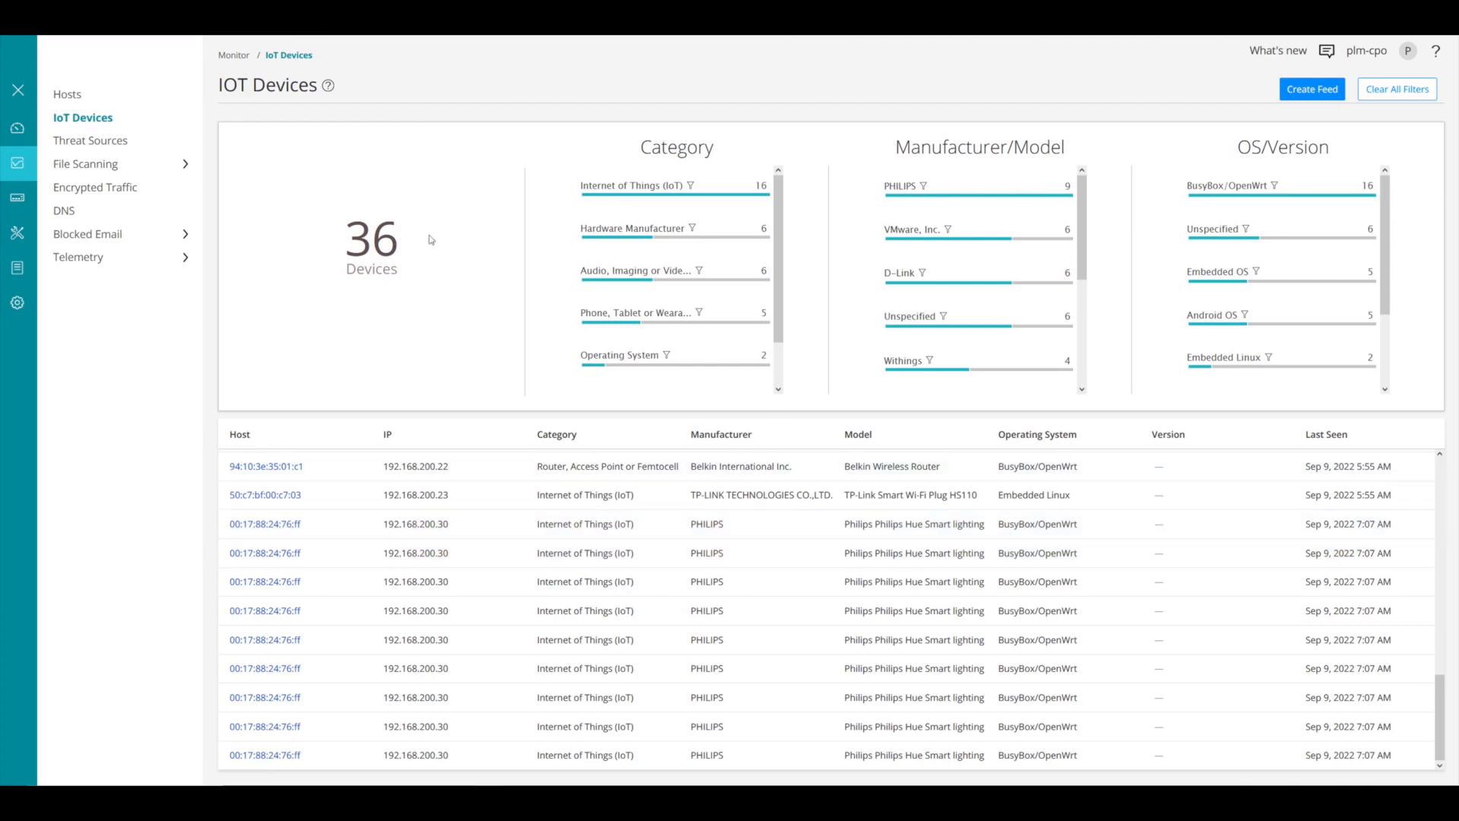
left_click(94, 121)
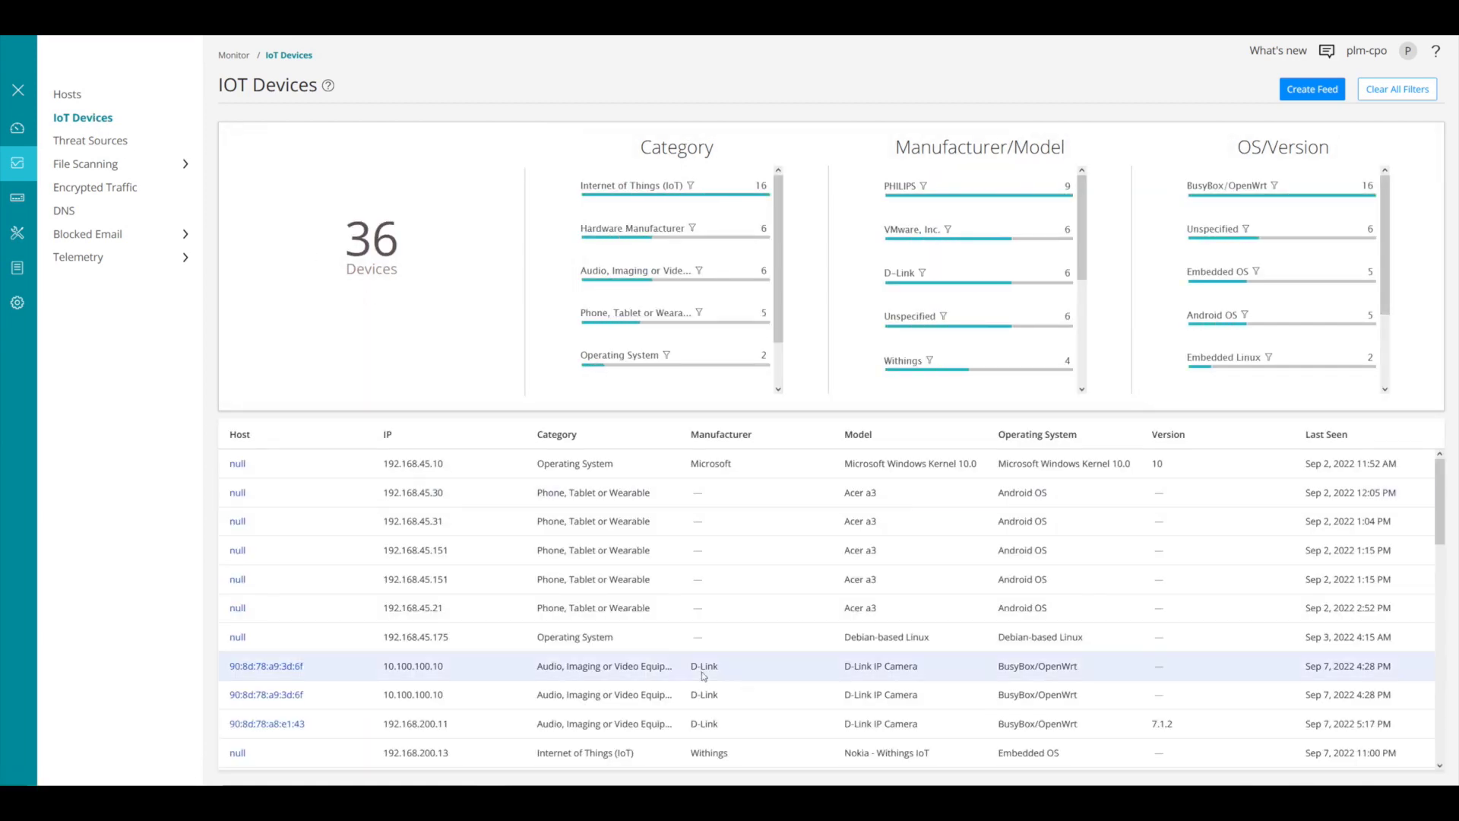
scroll(703, 672, "down", 10)
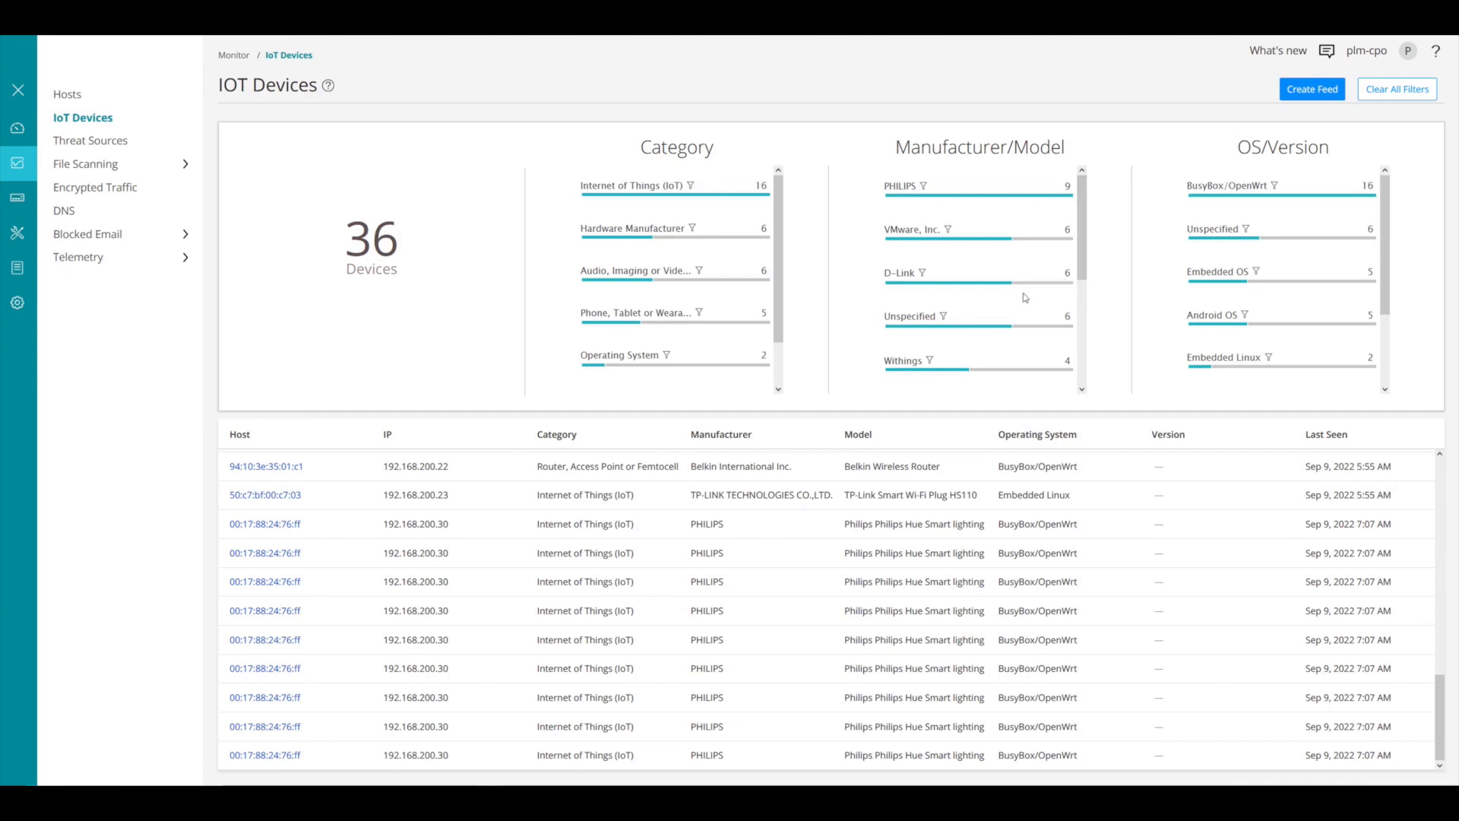
scroll(1025, 297, "down", 3)
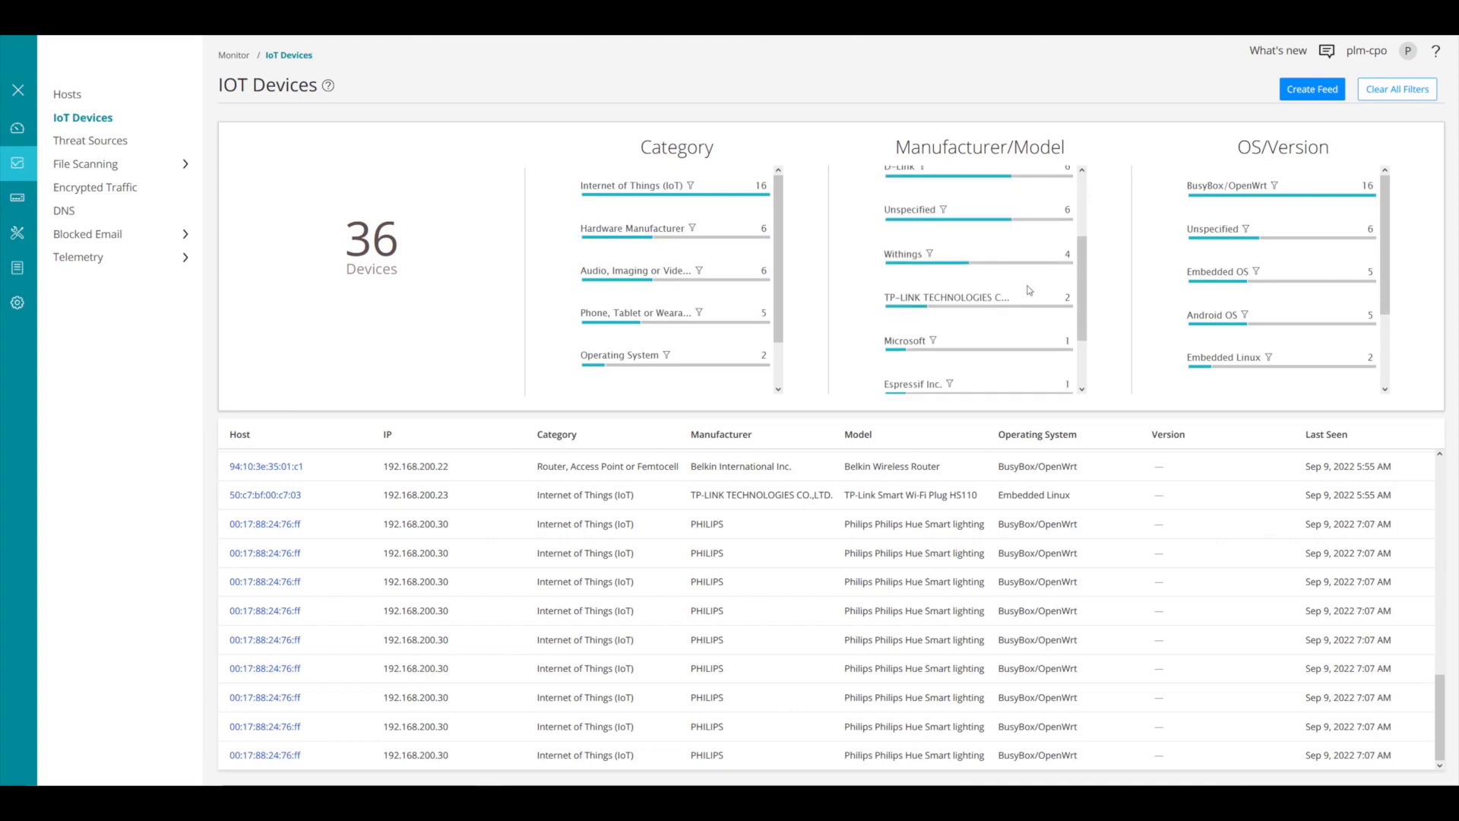
scroll(1029, 289, "down", 2)
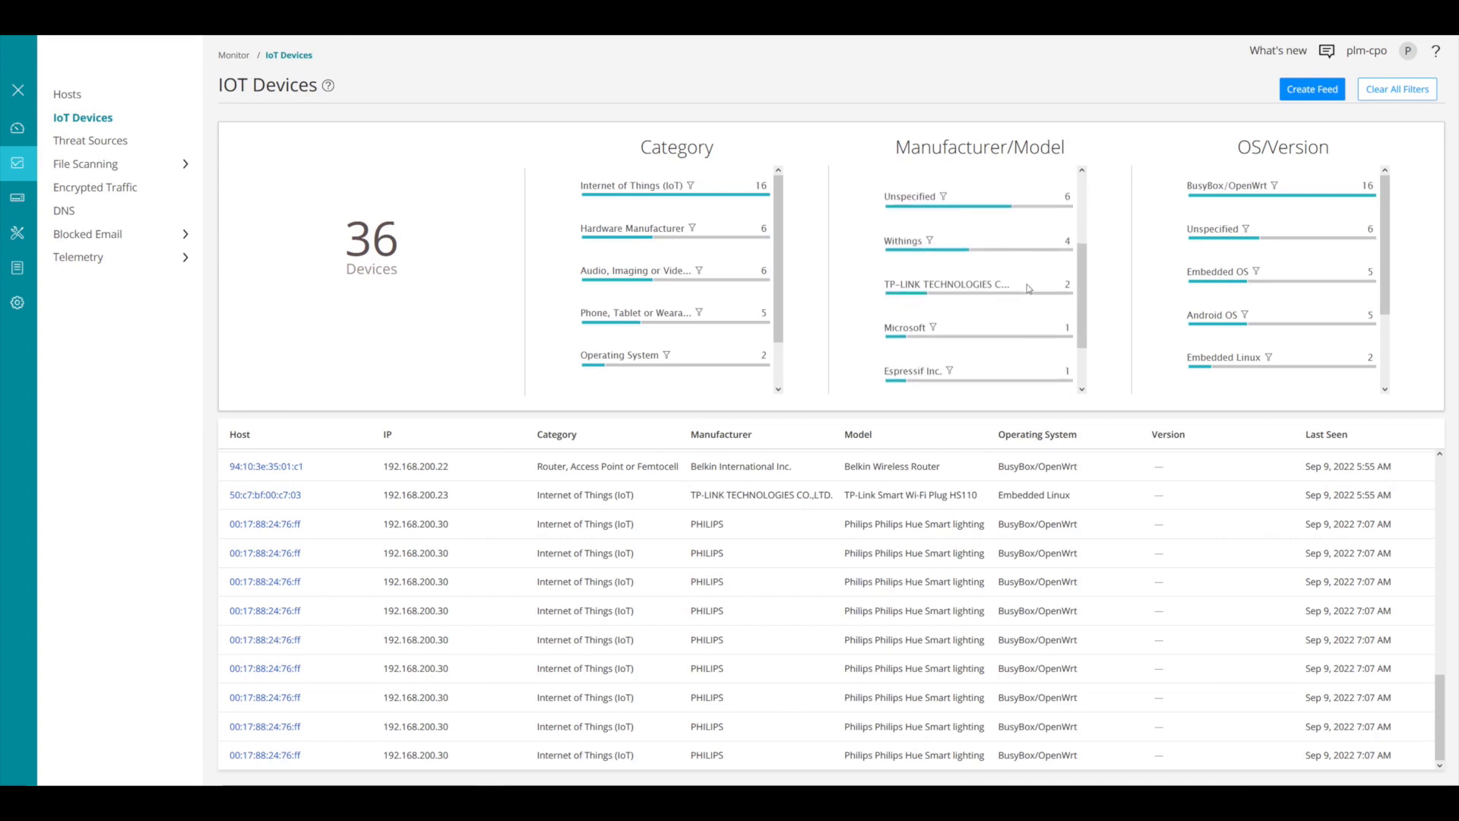
scroll(1028, 288, "up", 5)
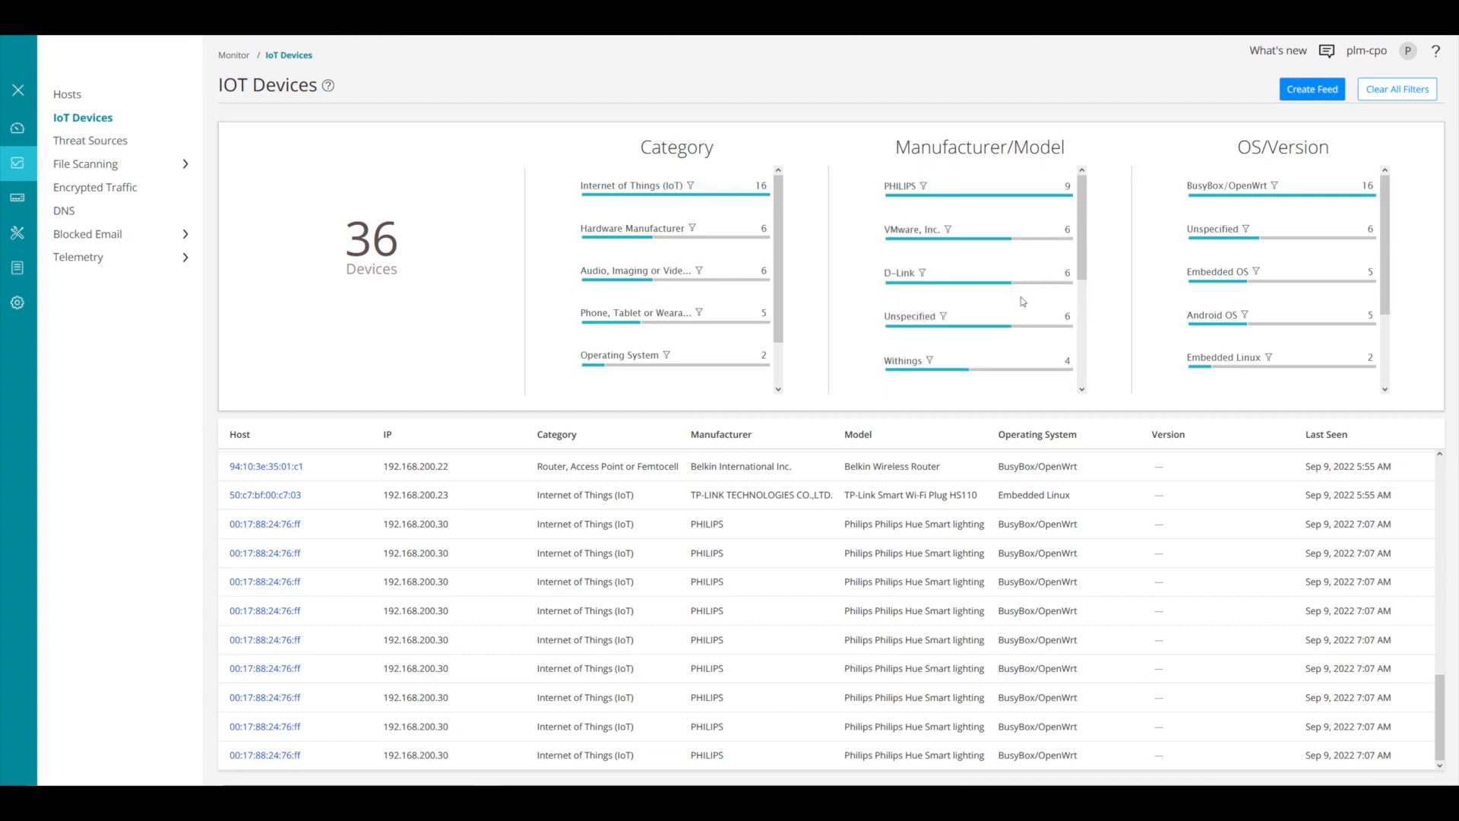
Filter the IoT device list to the D-Link manufacturer
left_click(924, 273)
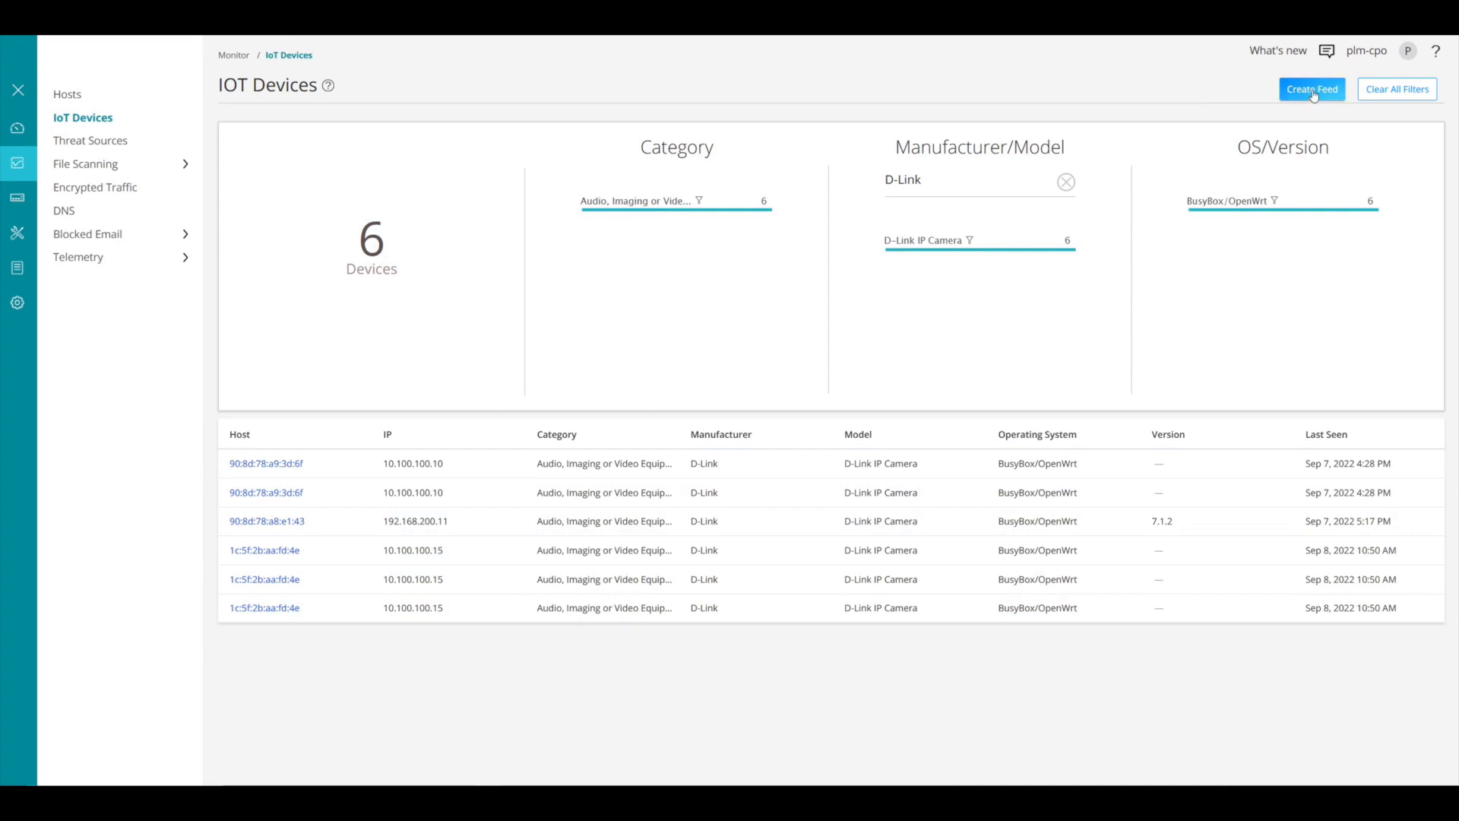
Create the DLINK_CAMERA IP feed from the D-Link devices with a 10-day time to live
left_click(1312, 90)
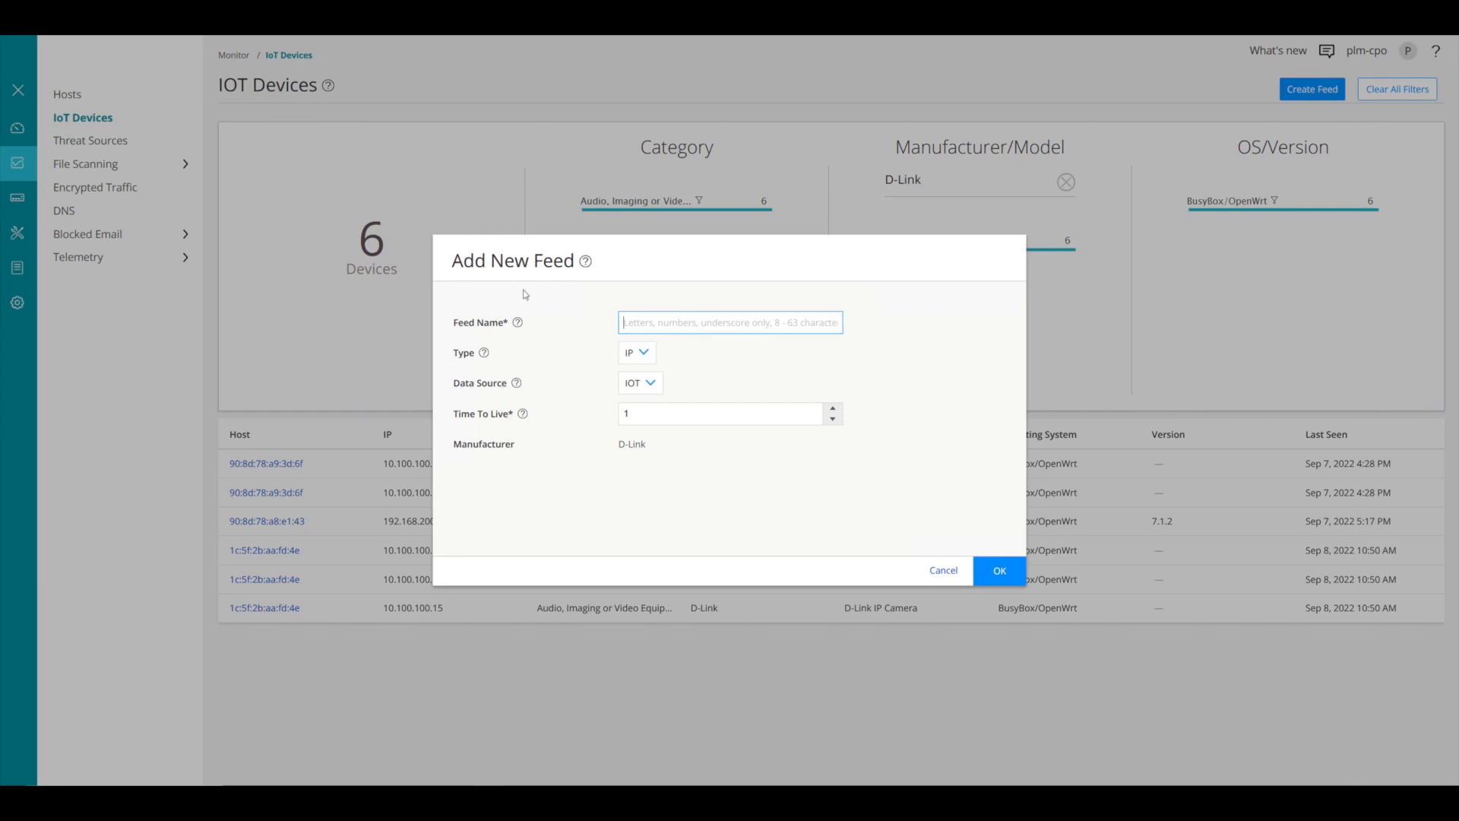
left_click(639, 320)
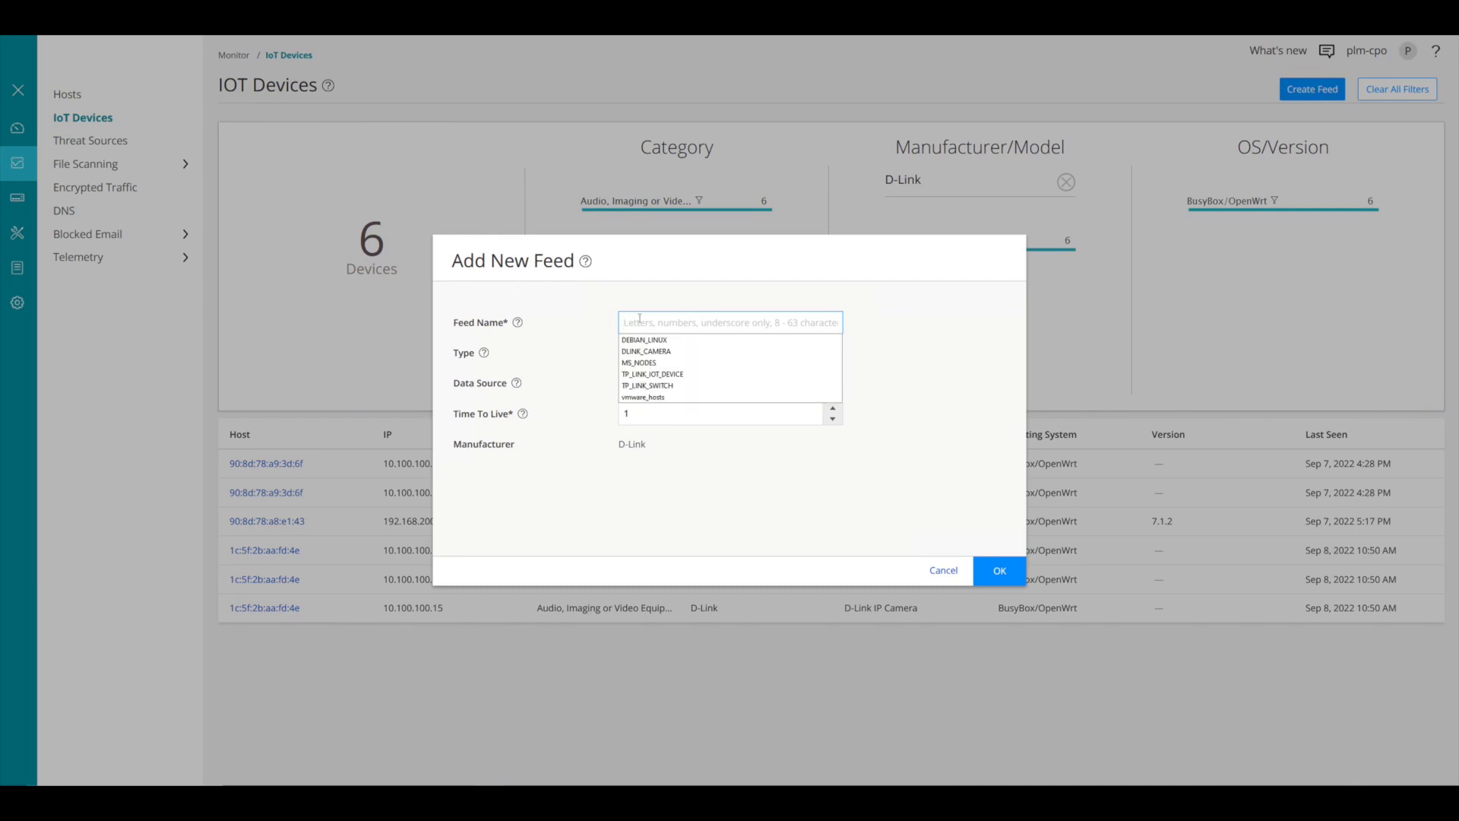
type("DLINK")
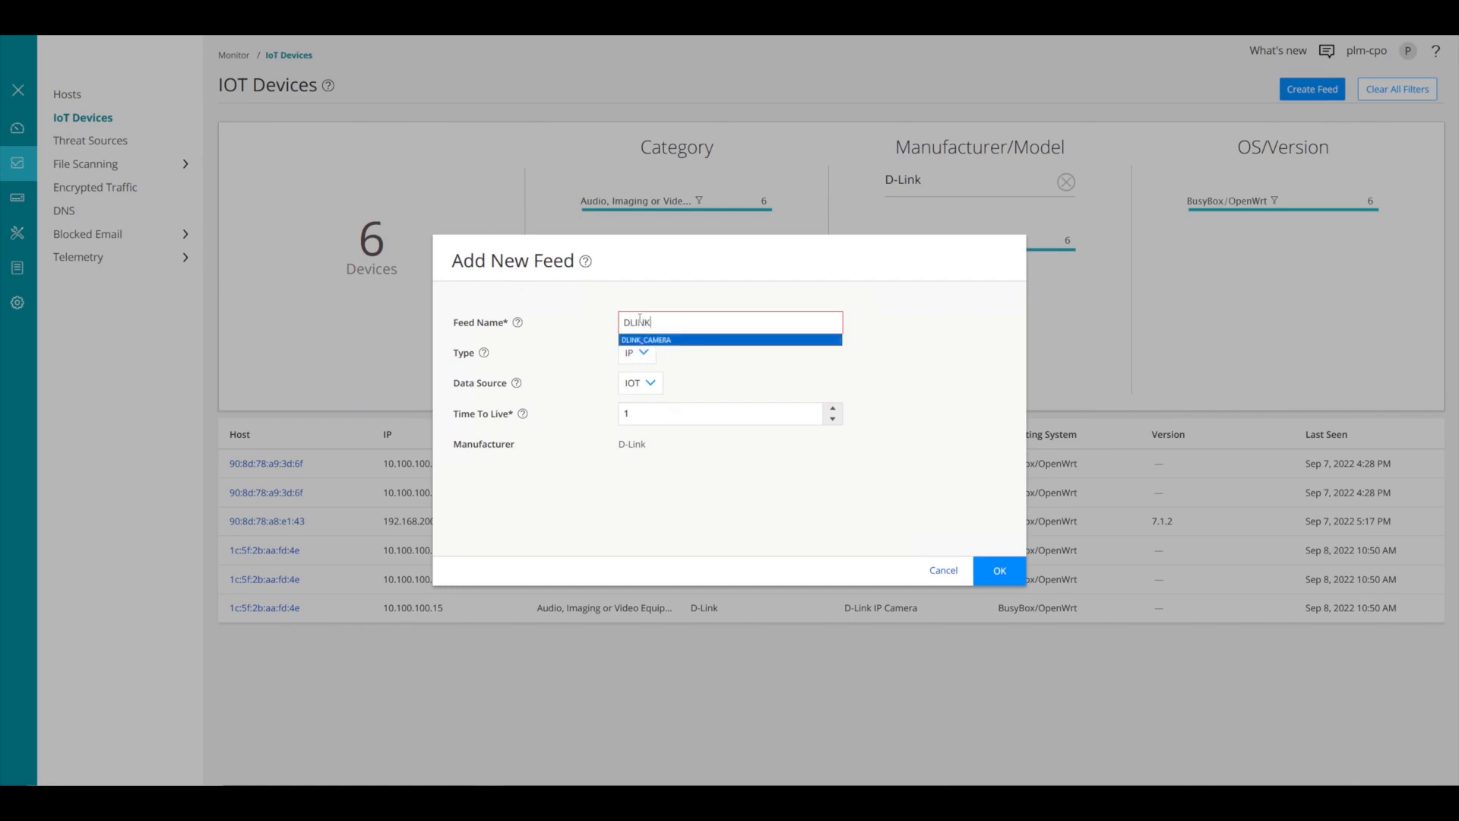
left_click(646, 339)
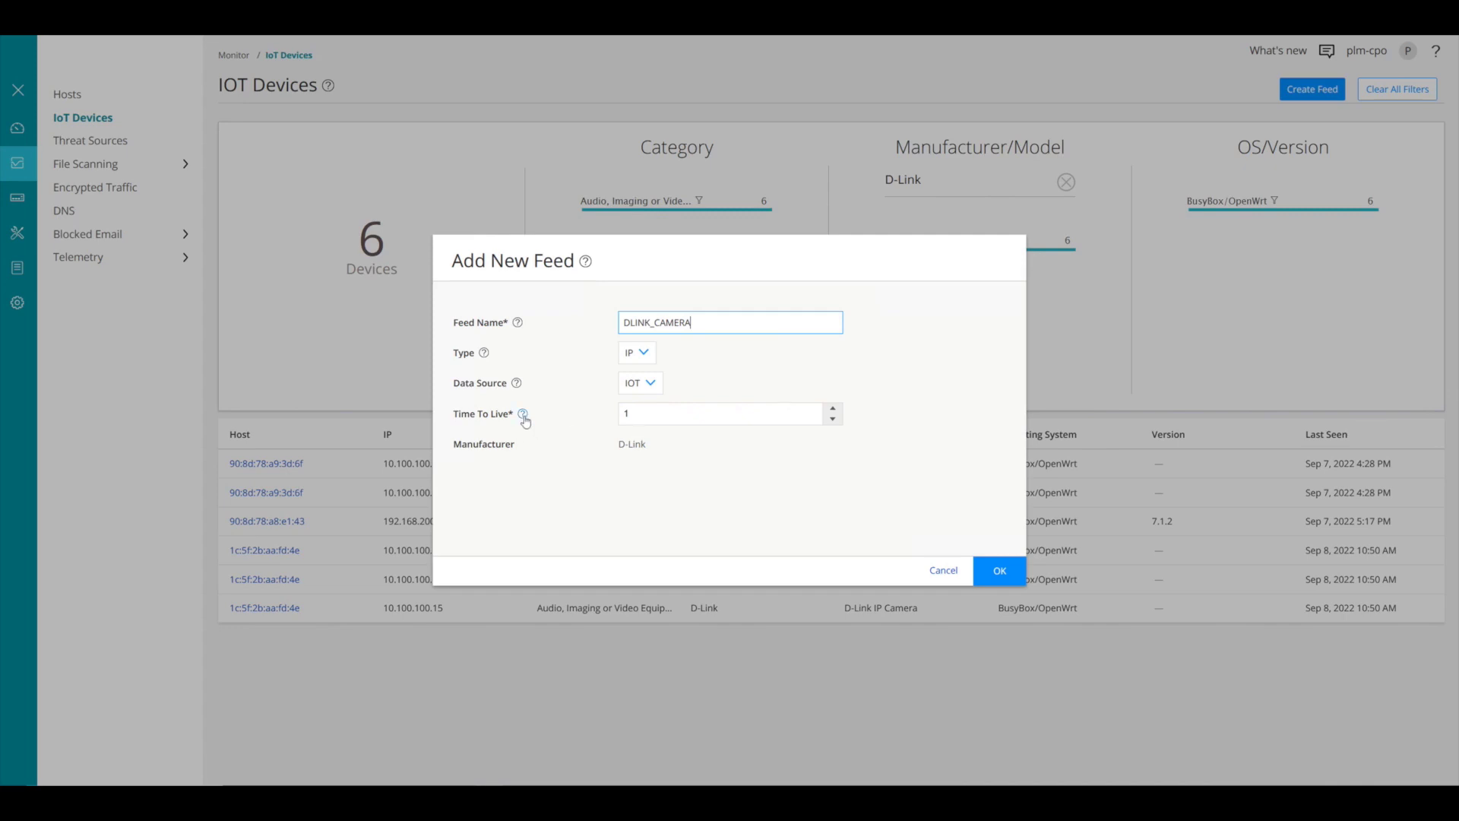
mouse_move(524, 416)
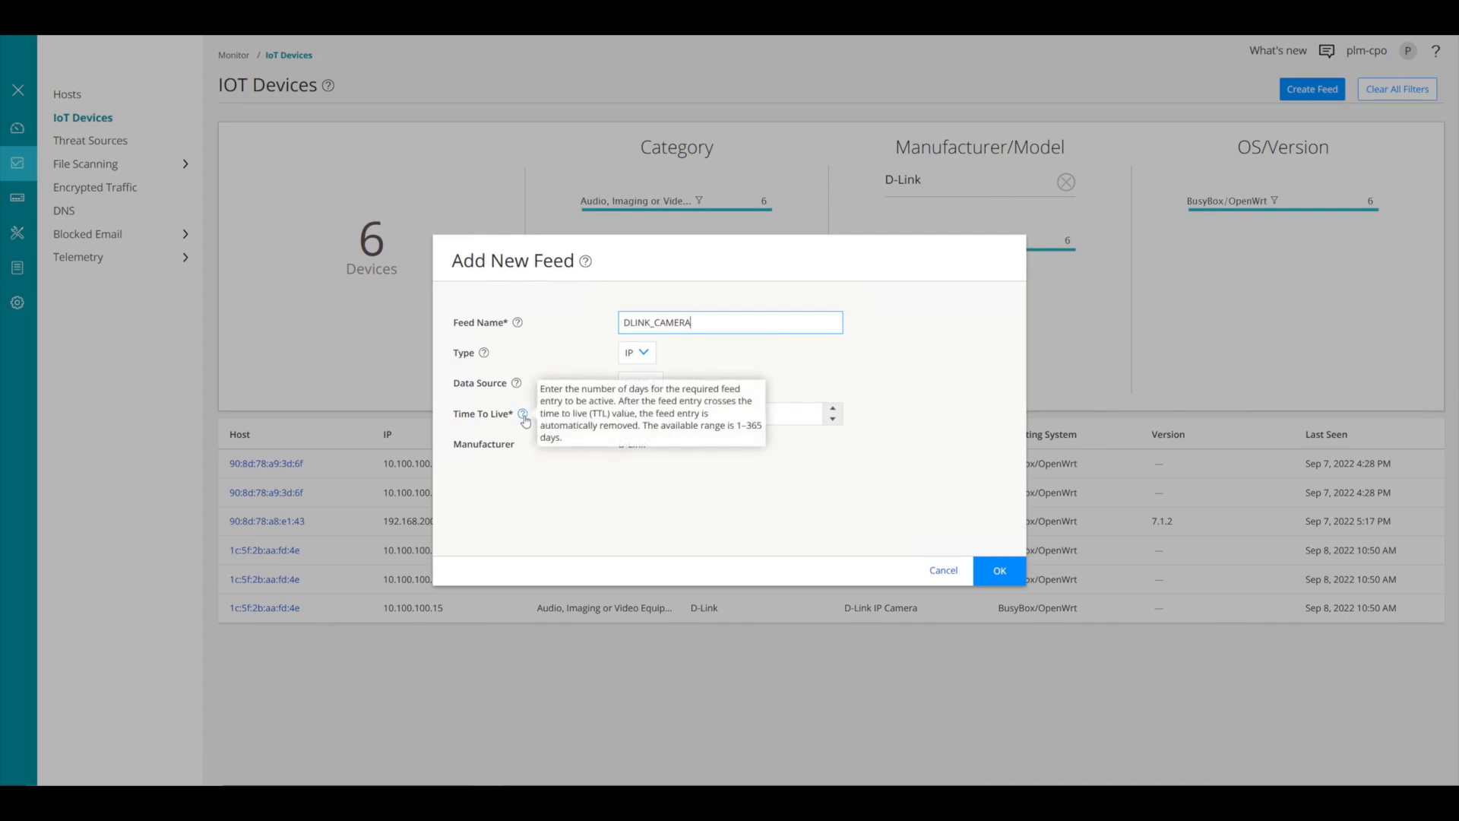
left_click(784, 416)
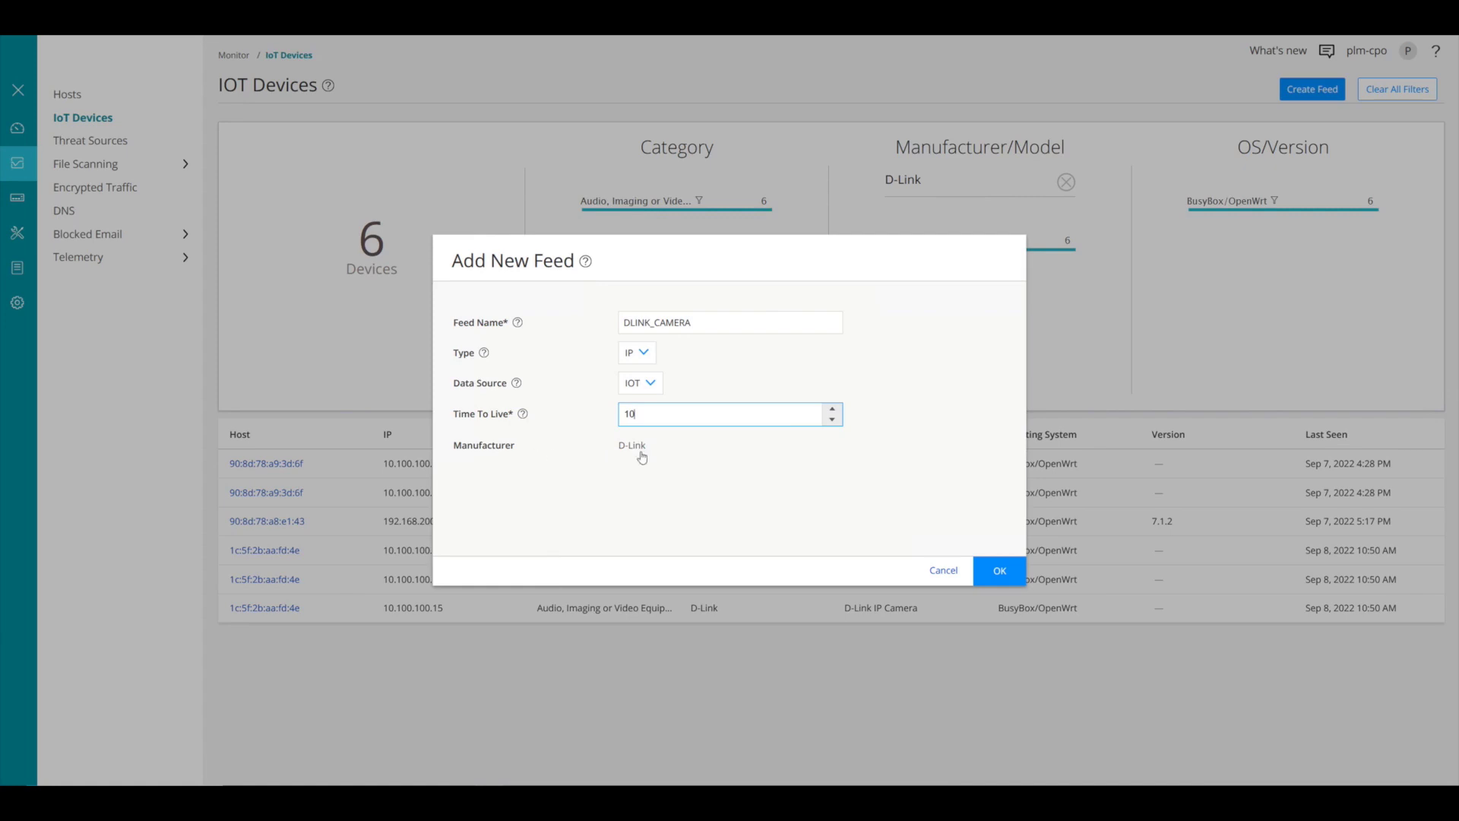
left_click(1002, 573)
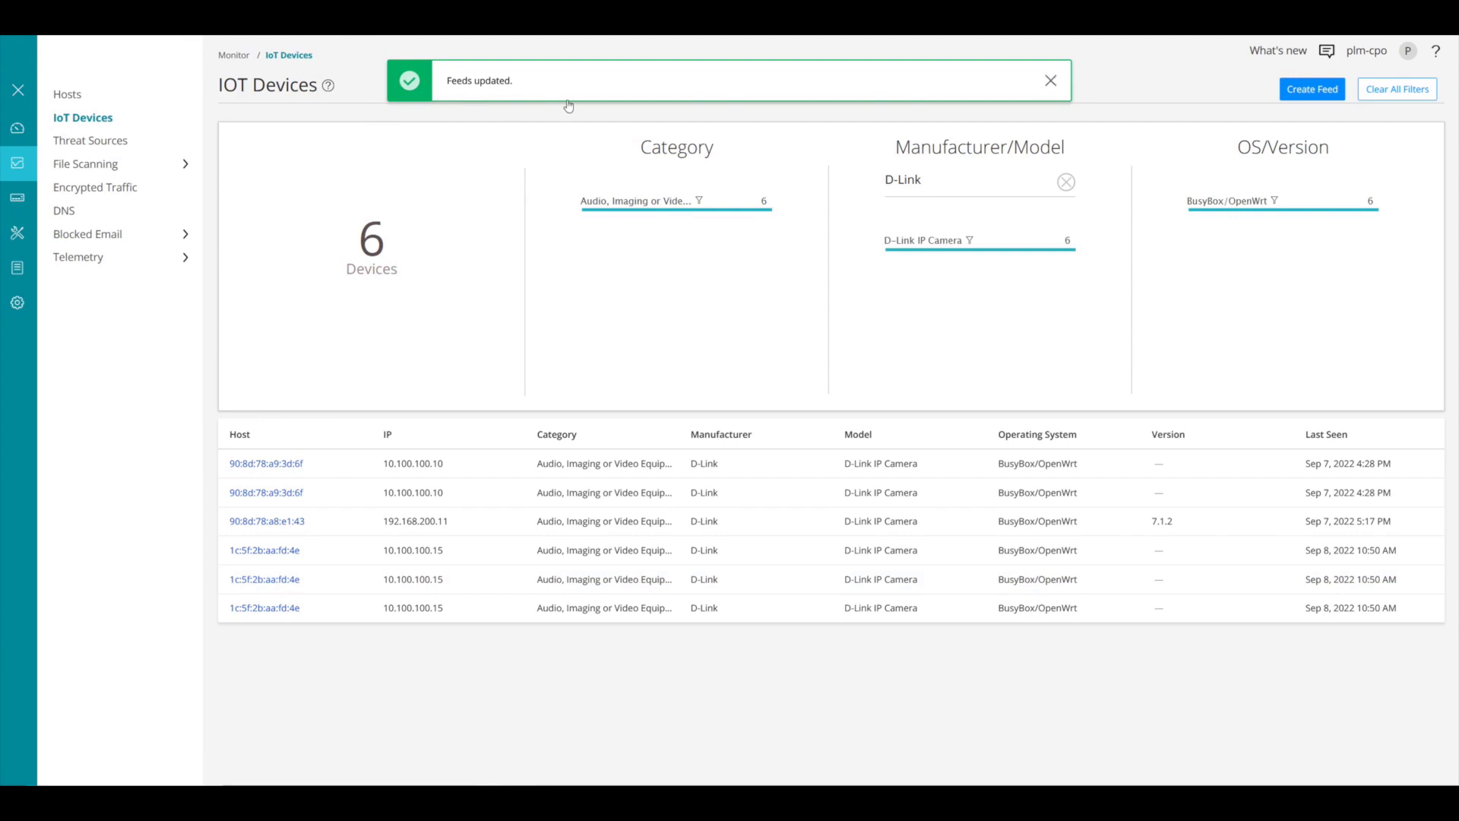
Open the DLINK_CAMERA feed under Configure > Adaptive Threat Profiling to view its three IP addresses
left_click(25, 240)
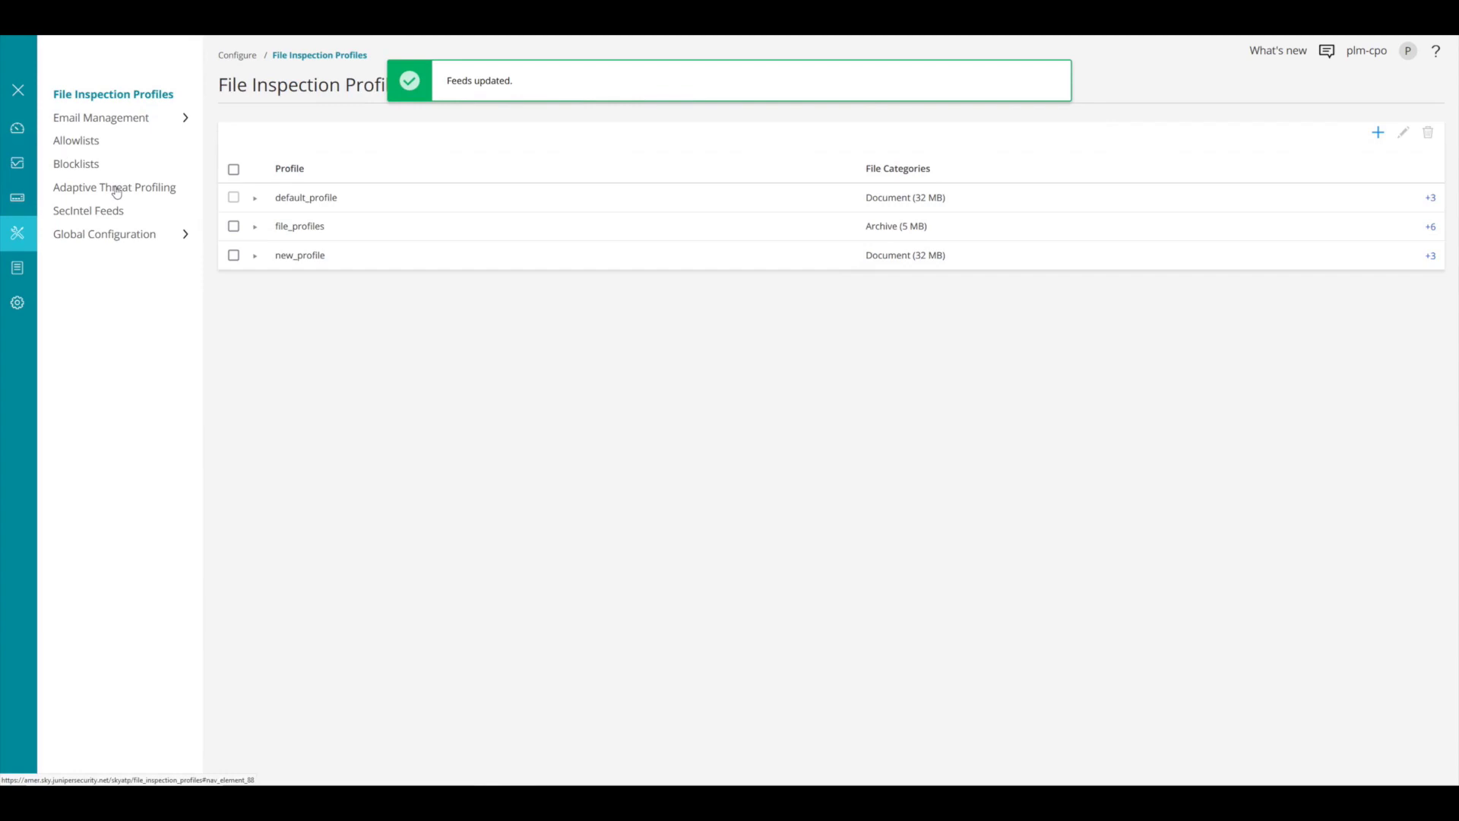
left_click(116, 190)
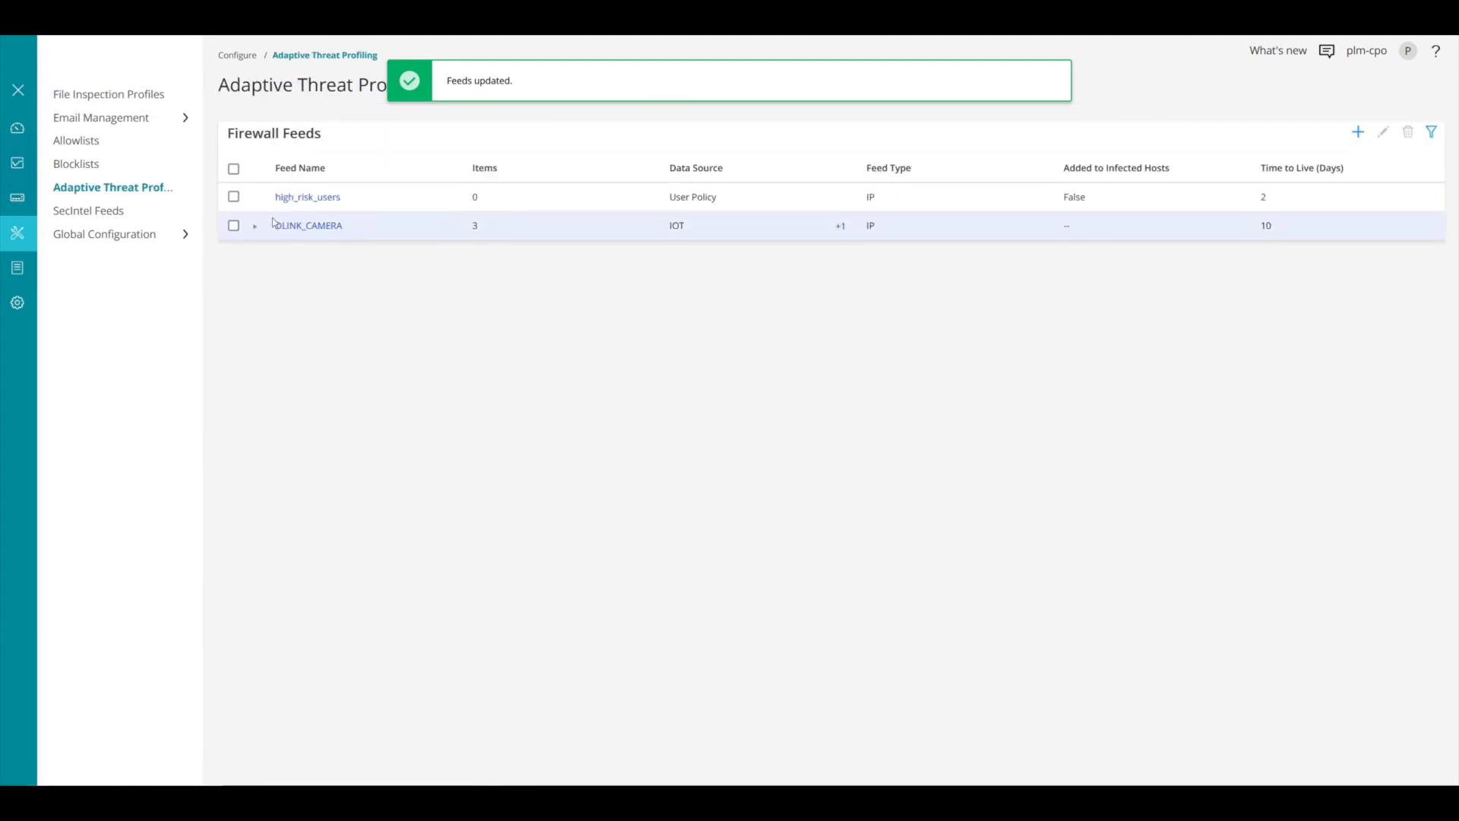
left_click(317, 226)
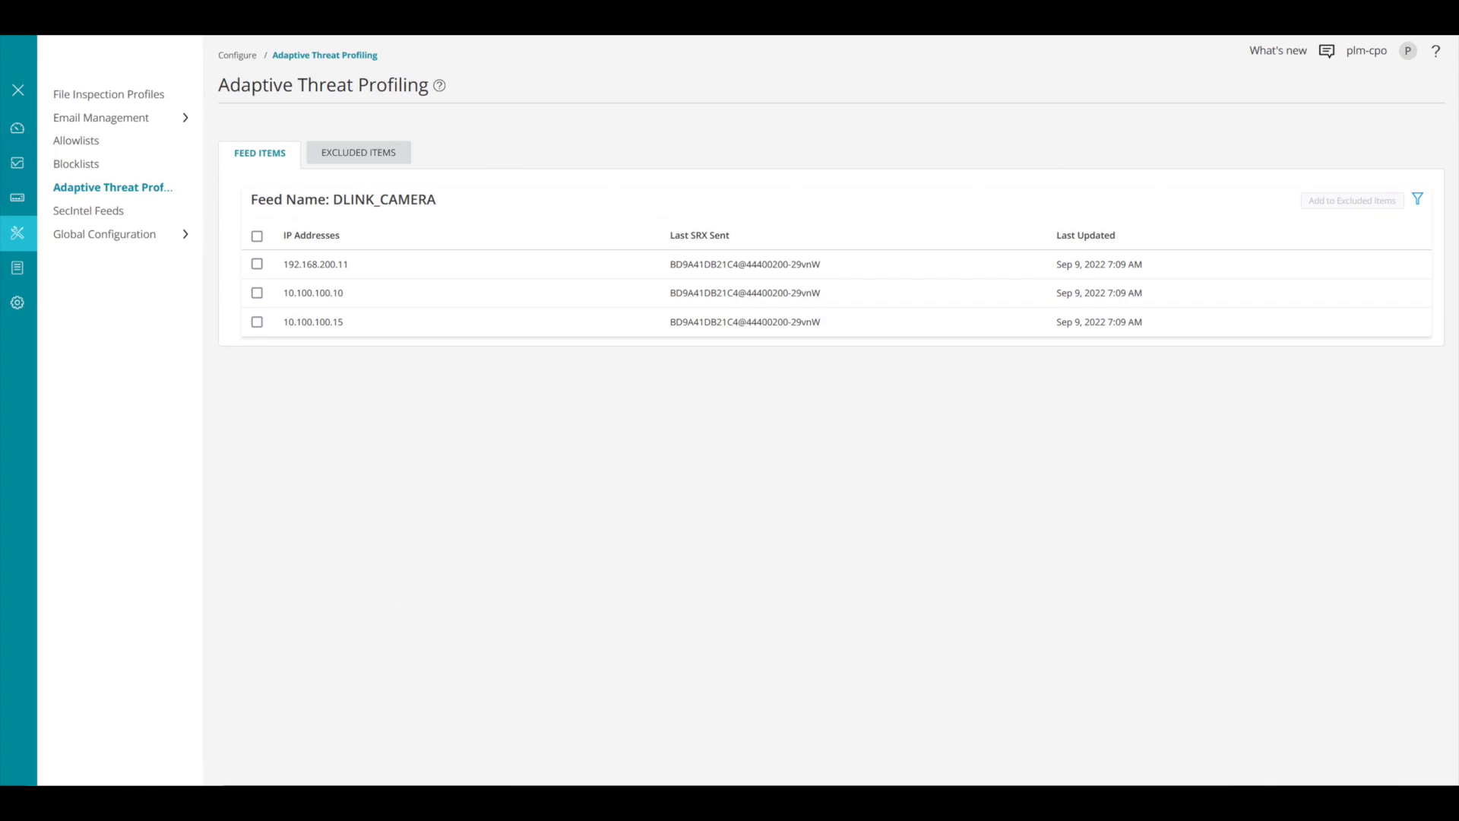
Stop the refreshing dynamic-filter status output in the SRX terminal and return to the prompt
mouse_move(517, 803)
left_click(467, 760)
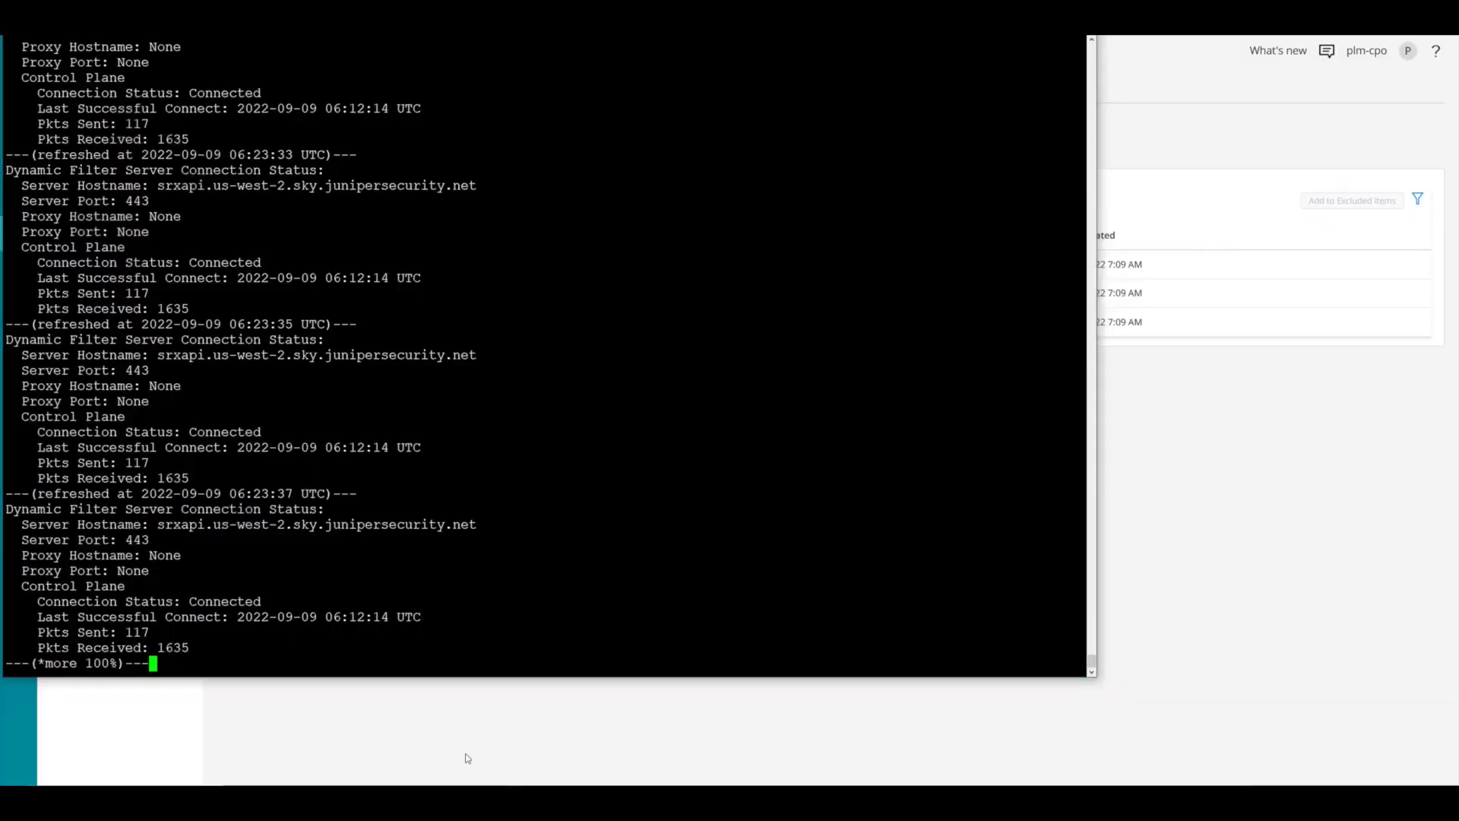
key("ctrl+c")
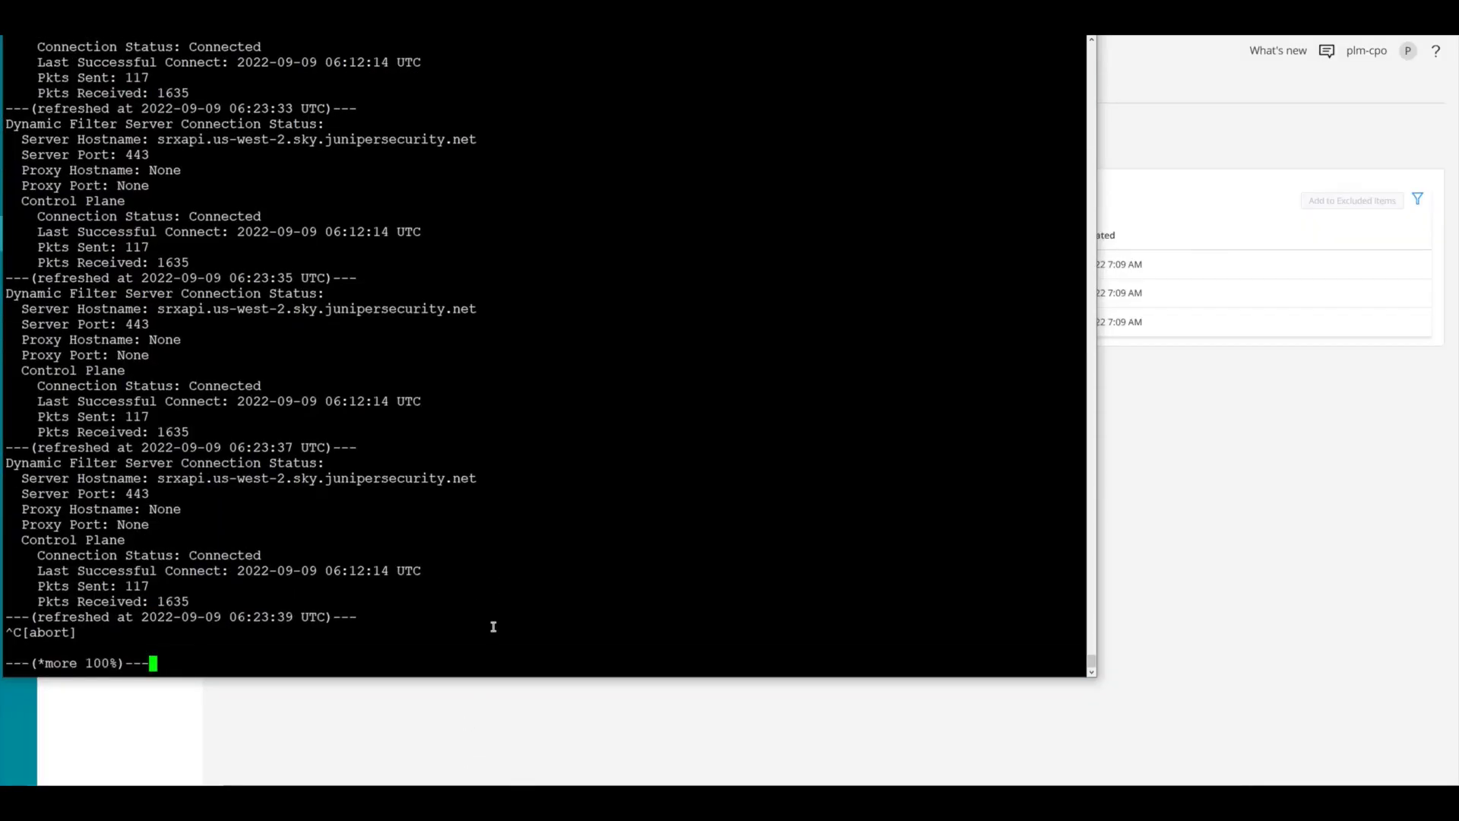
key("q")
key("Return")
key("Return")
key("Return")
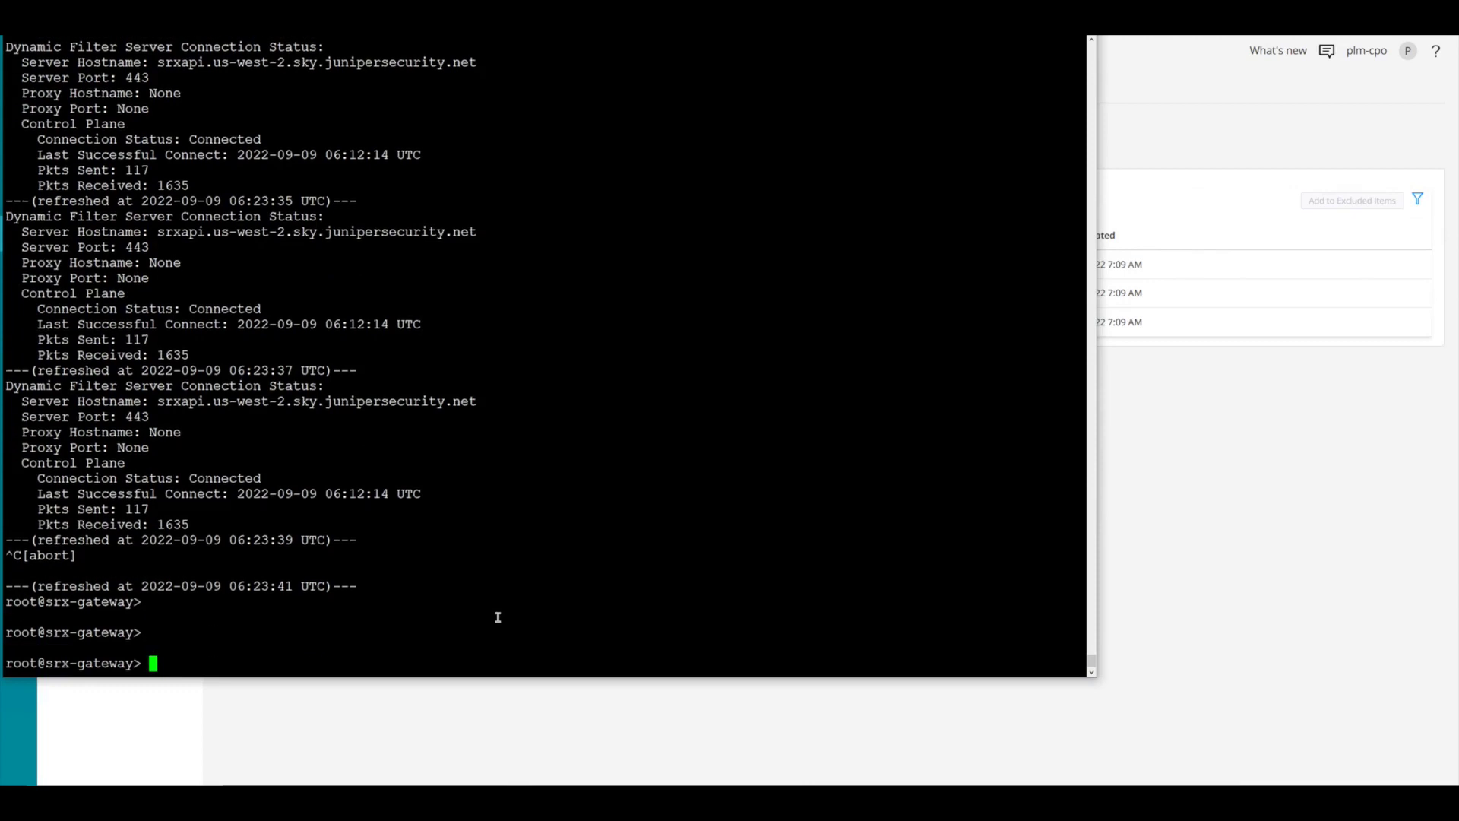
Run 'show services security-intelligence category summary SecProfiling' and confirm DLINK_CAMERA is Active with 3 objects
type("show ")
type("servi")
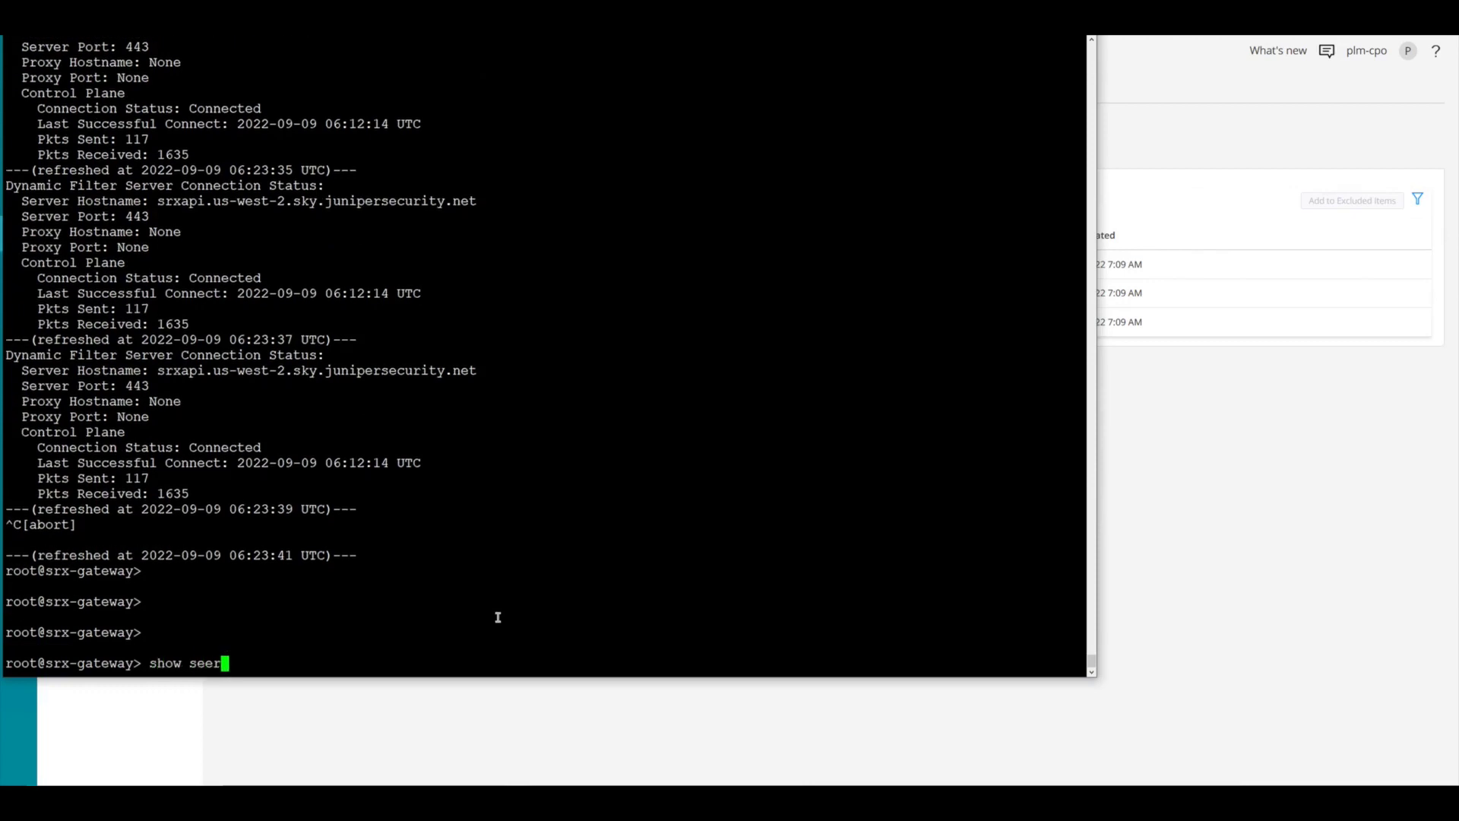
key("BackSpace")
key("BackSpace")
key("BackSpace")
type("rvices security-intelligence ")
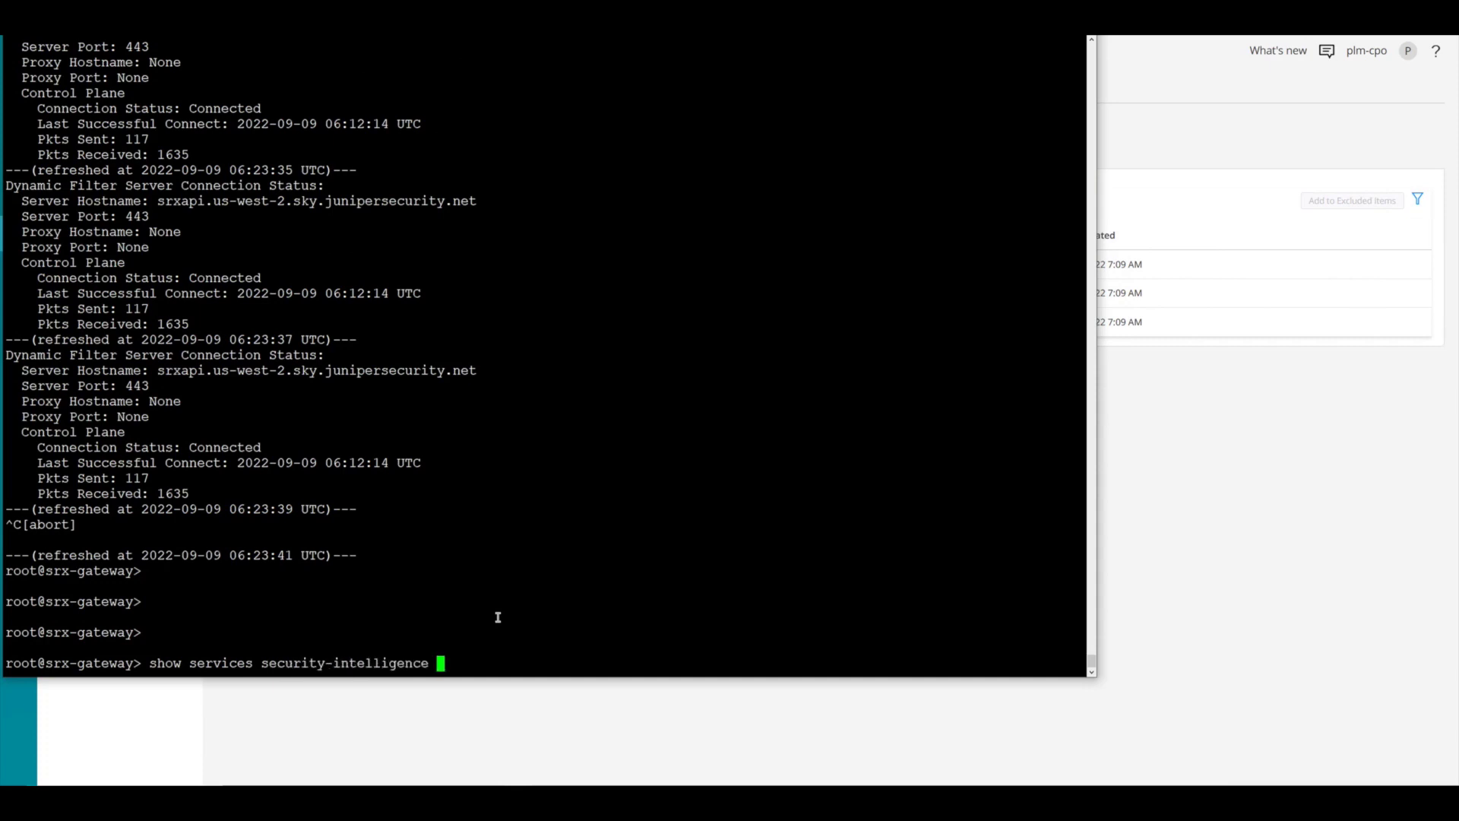
type("category summary Sec")
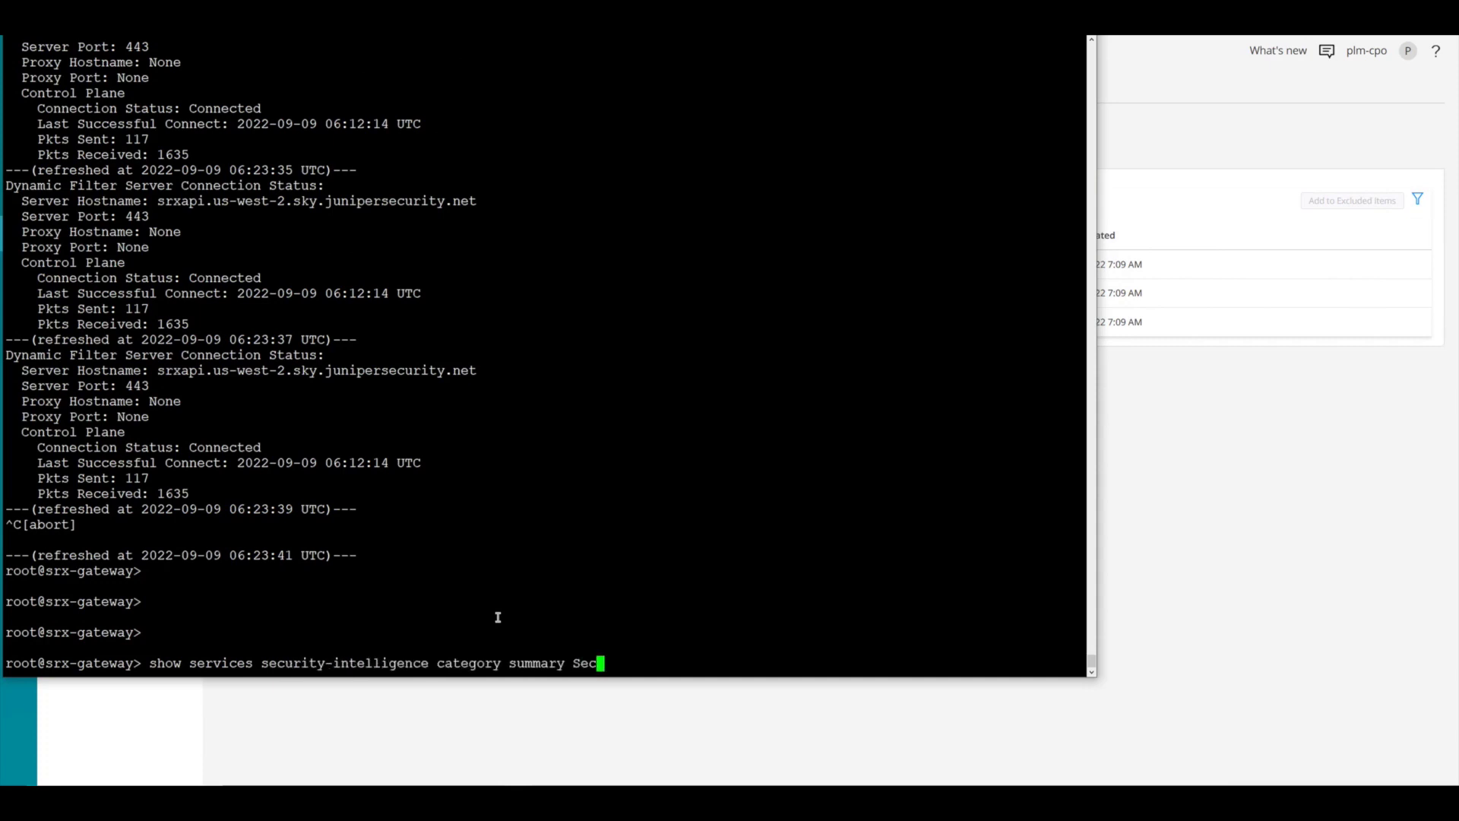
type("Profiling")
key("Return")
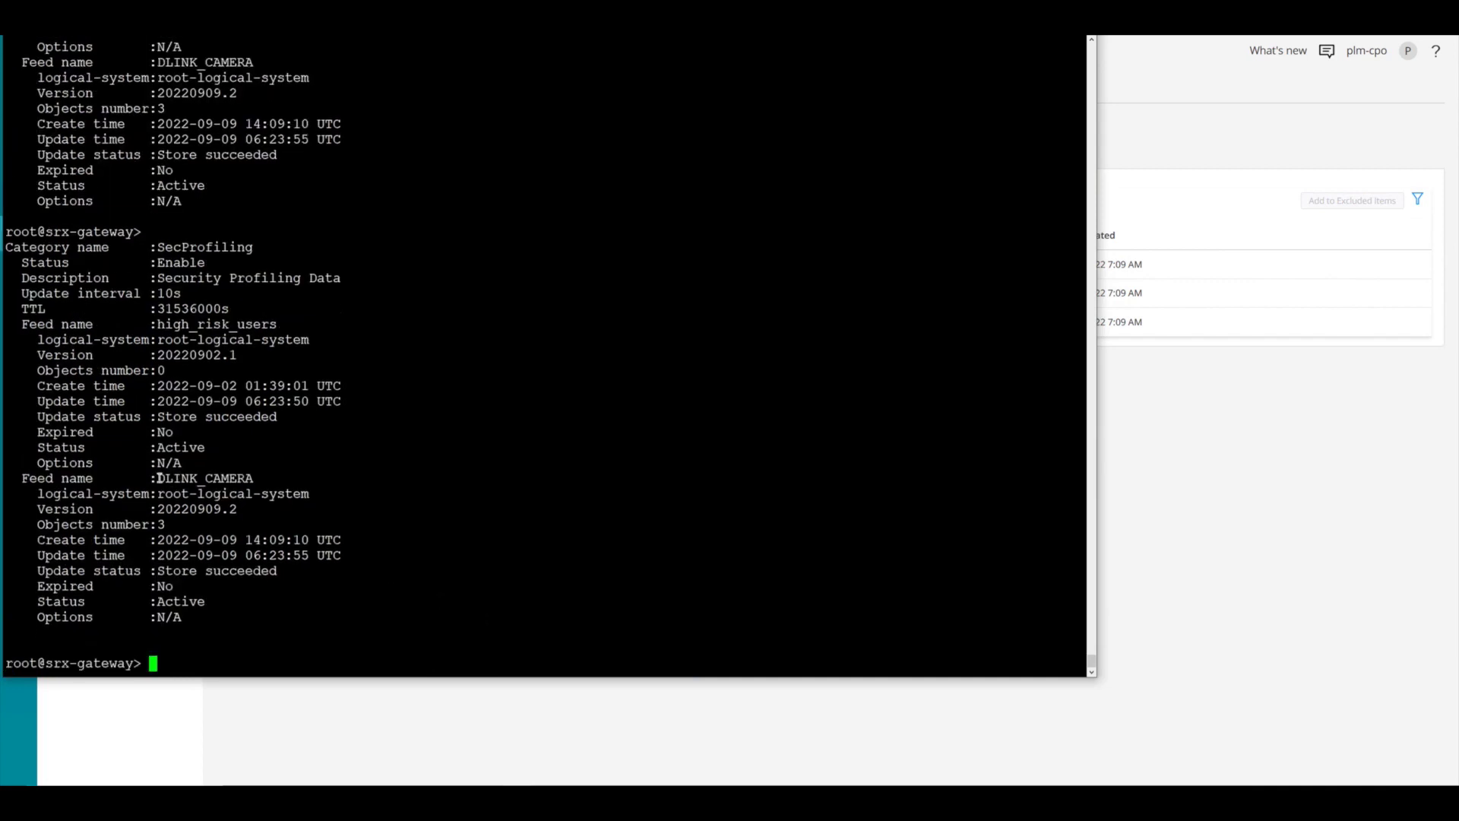
left_click_drag(160, 478, 256, 478)
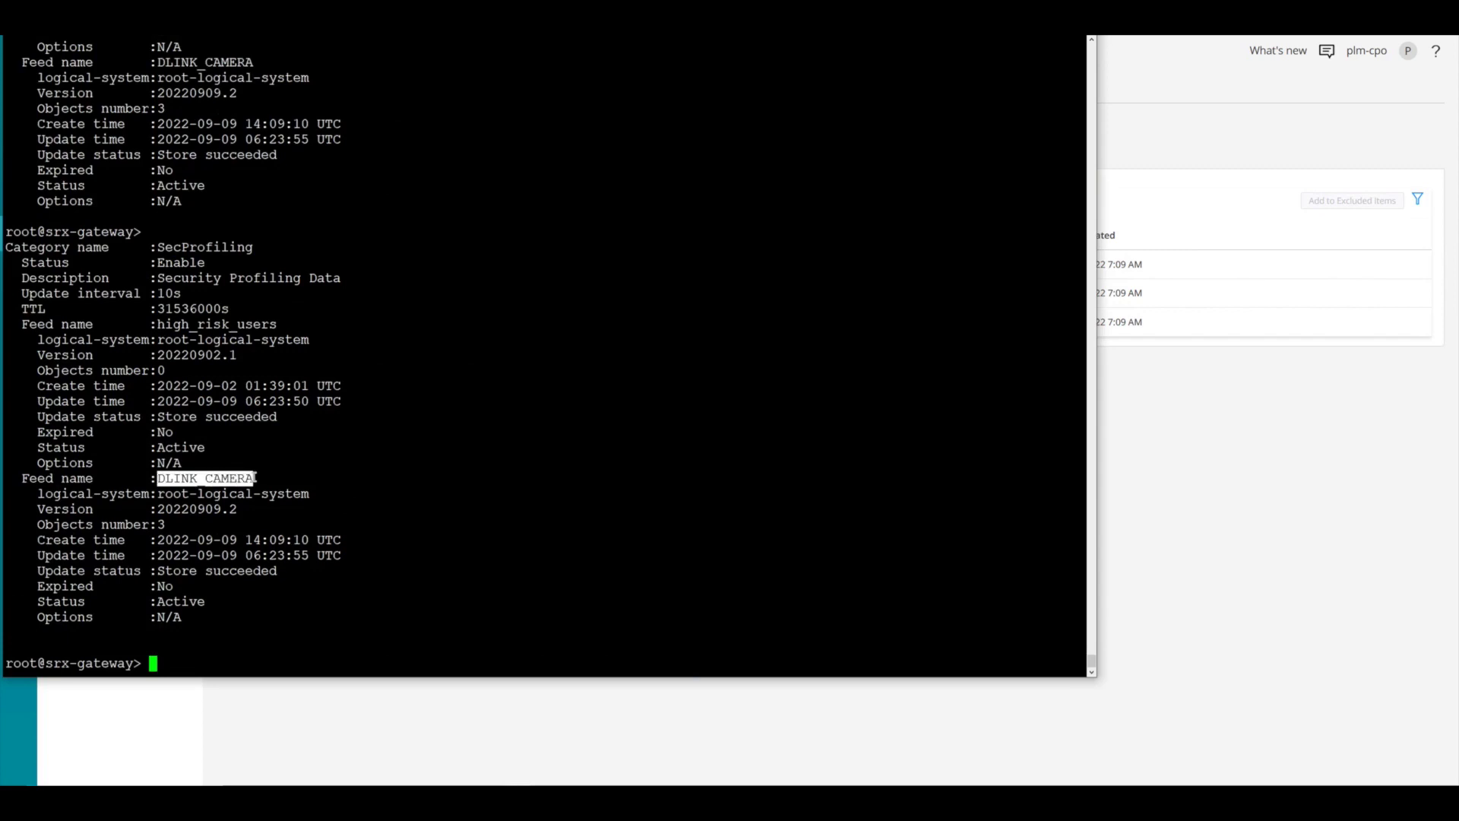
left_click(161, 524)
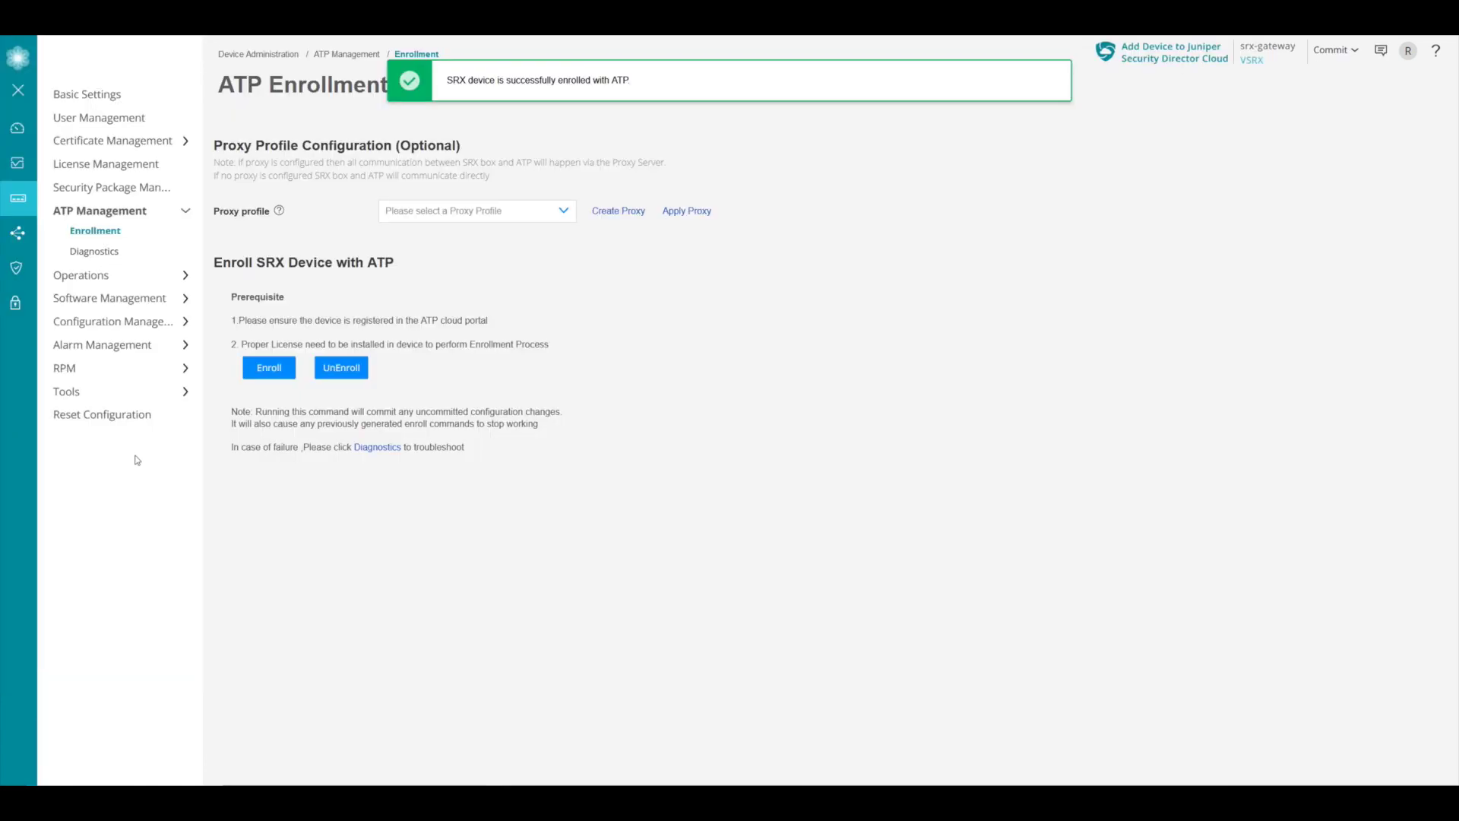
Insert a new attack_zone to untrust rule above ALAN_TO_INET and name it DLINK_CAMERA
left_click(36, 271)
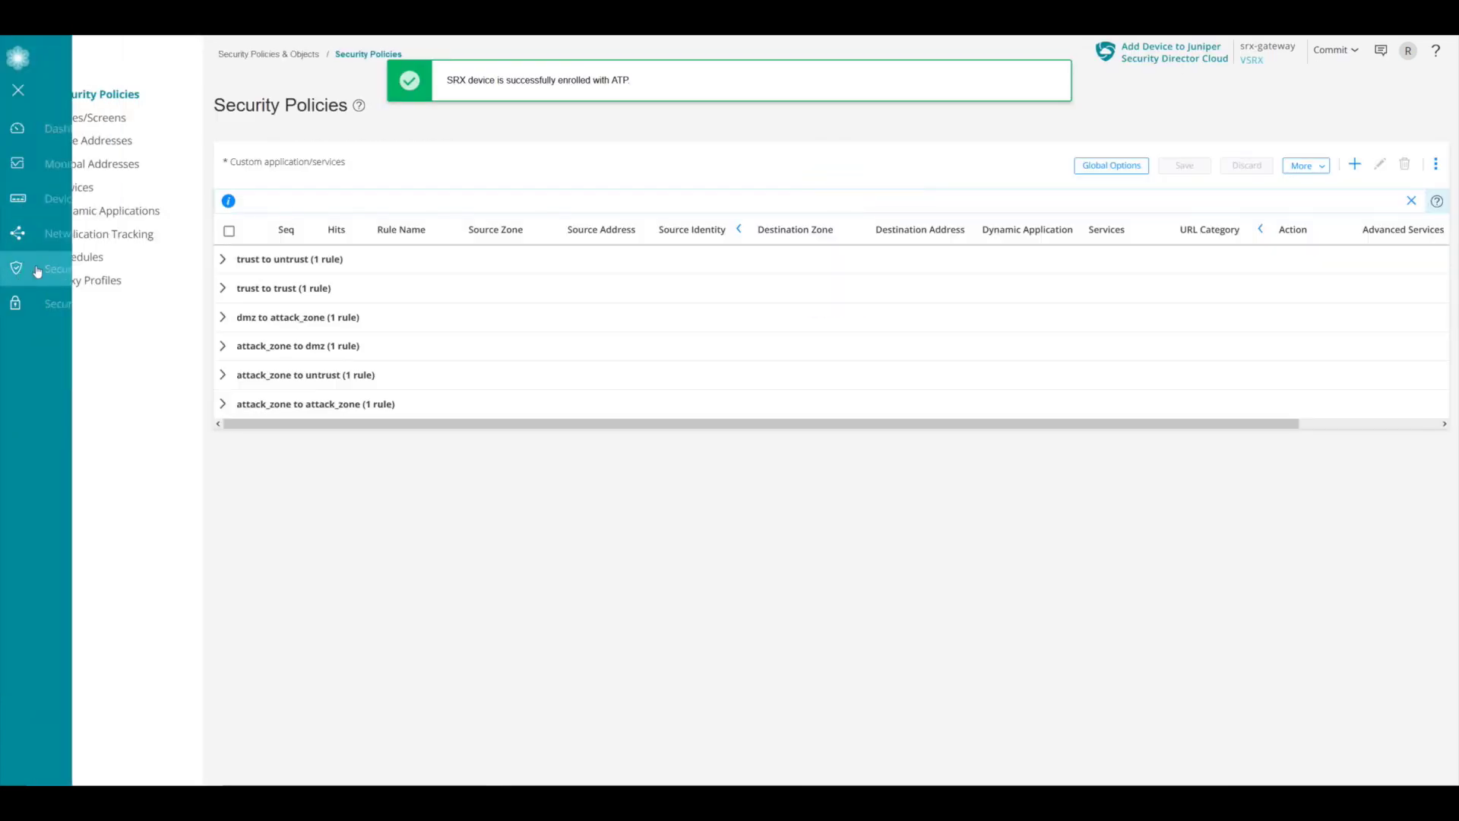
left_click(224, 376)
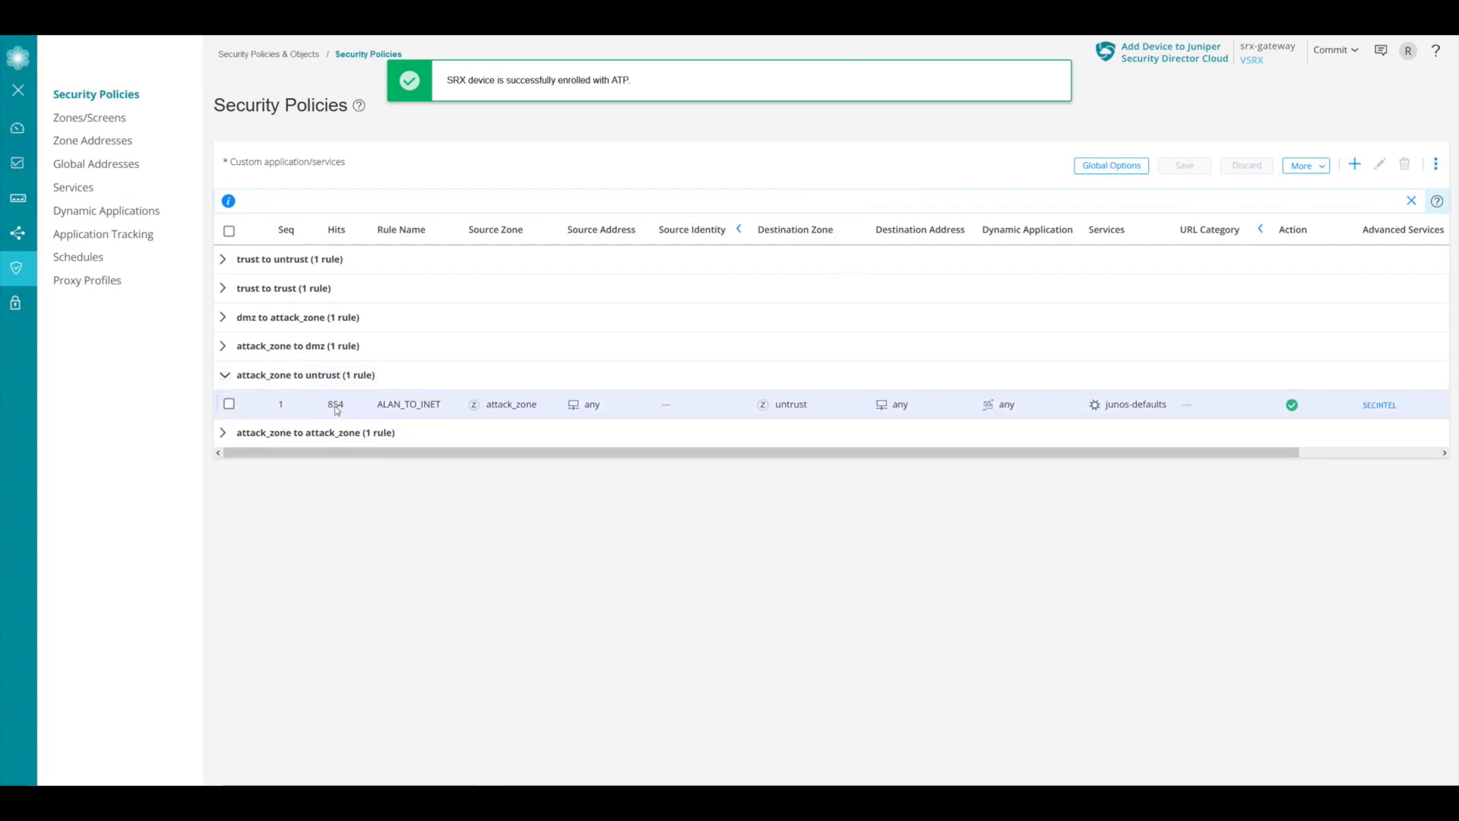
right_click(403, 404)
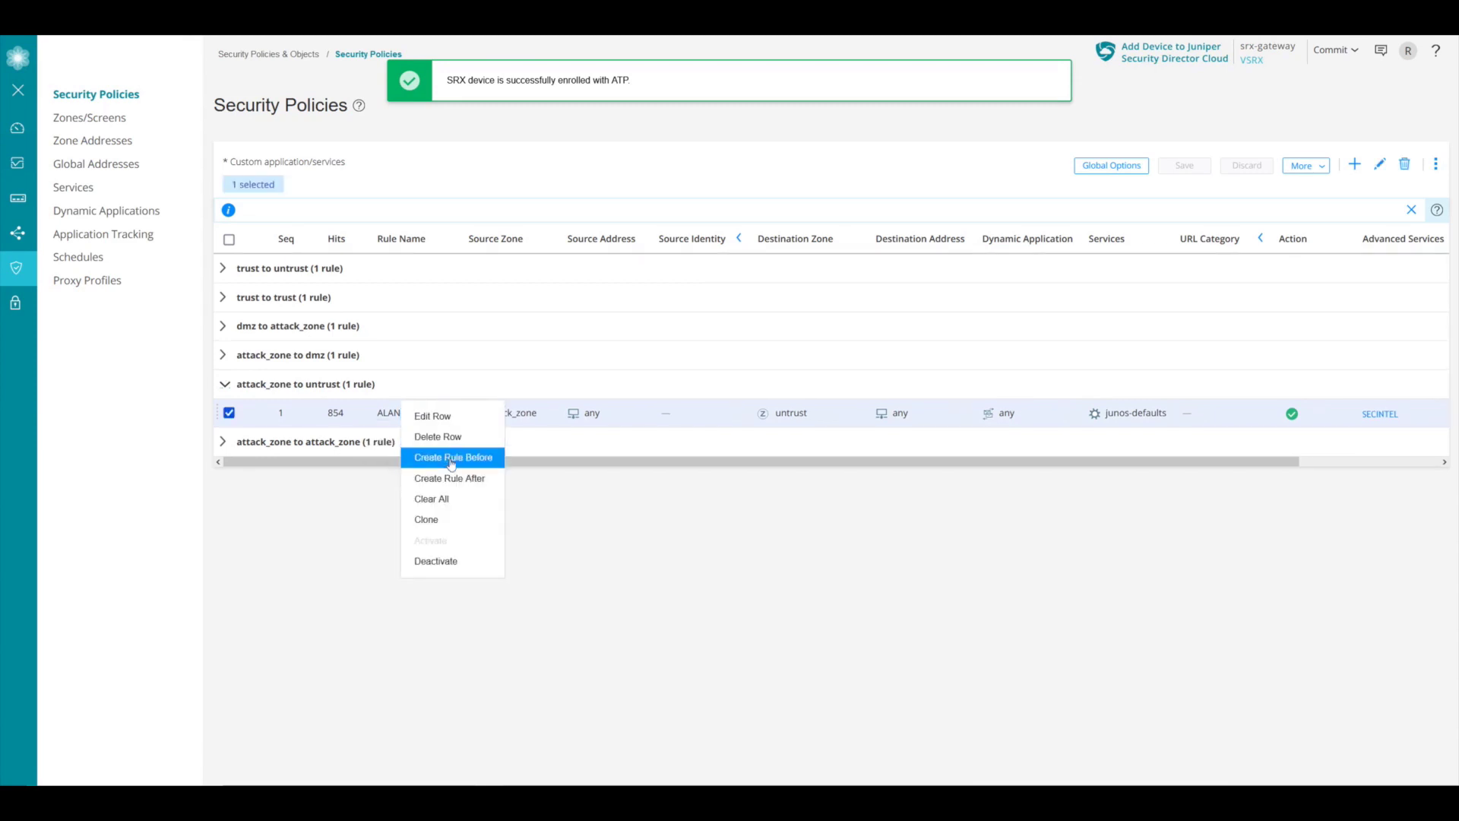
left_click(452, 459)
double_click(422, 415)
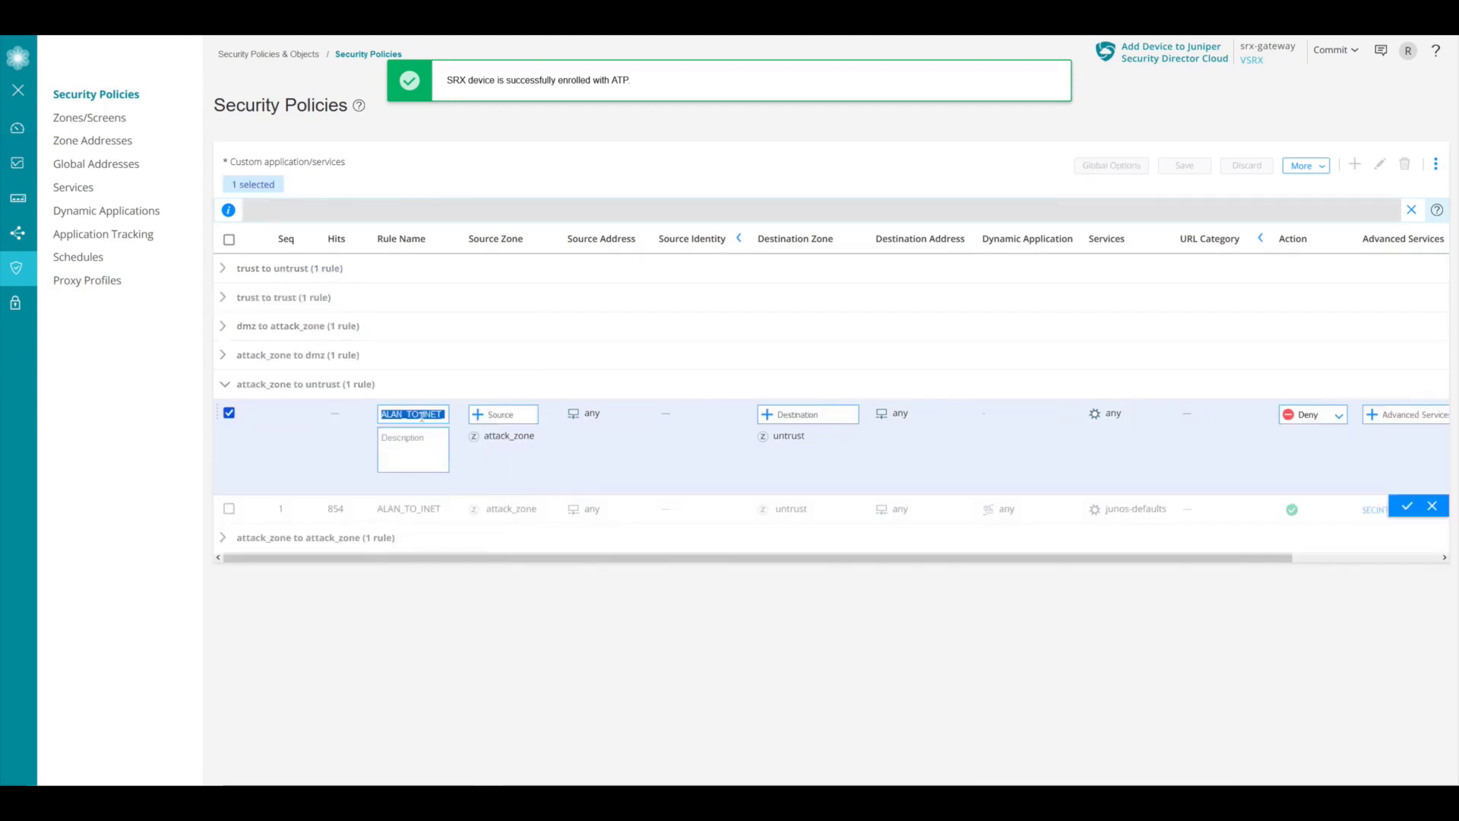
type("DLINK_CAMERA")
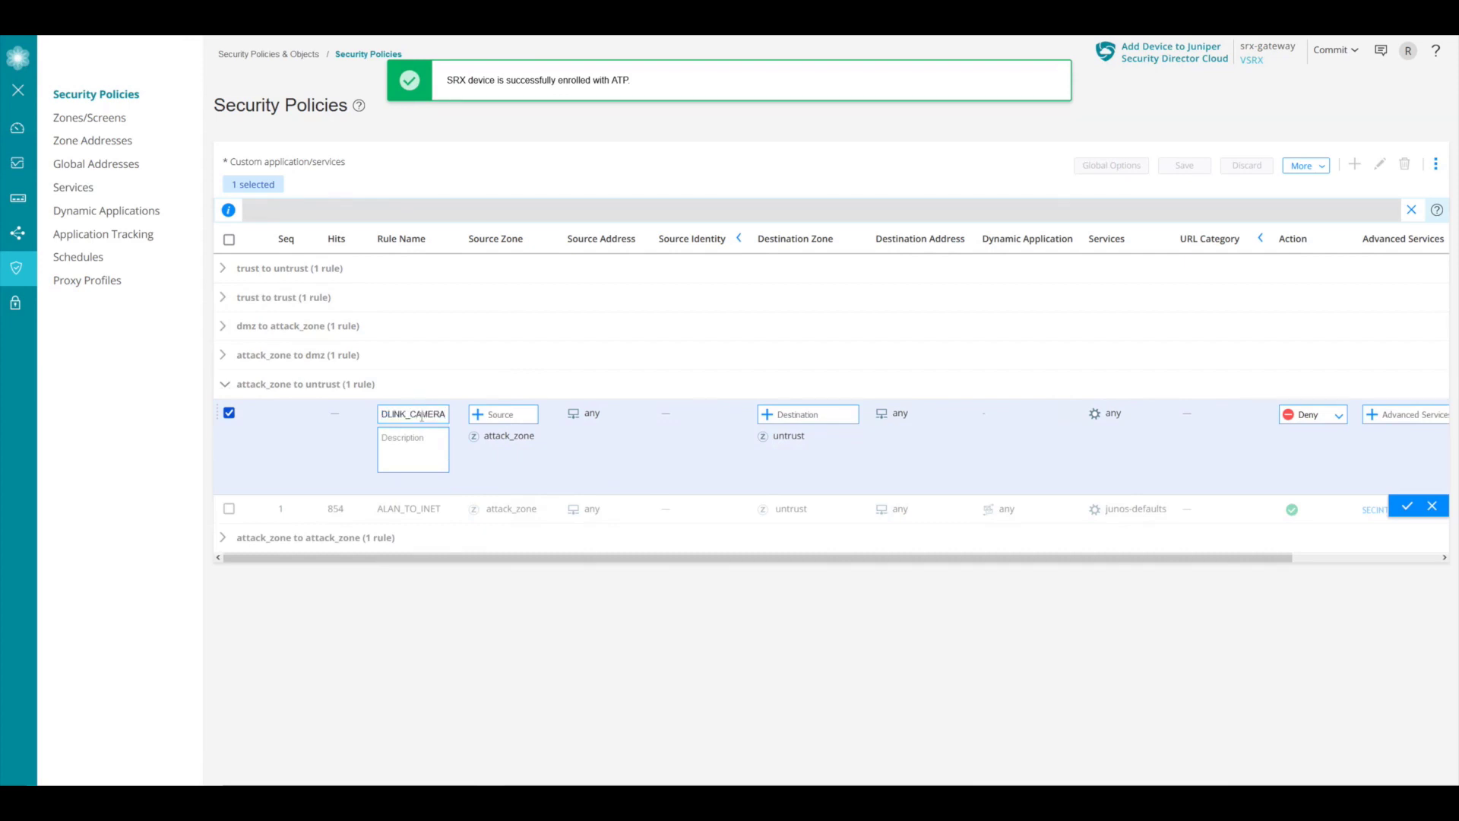
Set the DLINK_CAMERA feed as the rule's specific source address
left_click(510, 414)
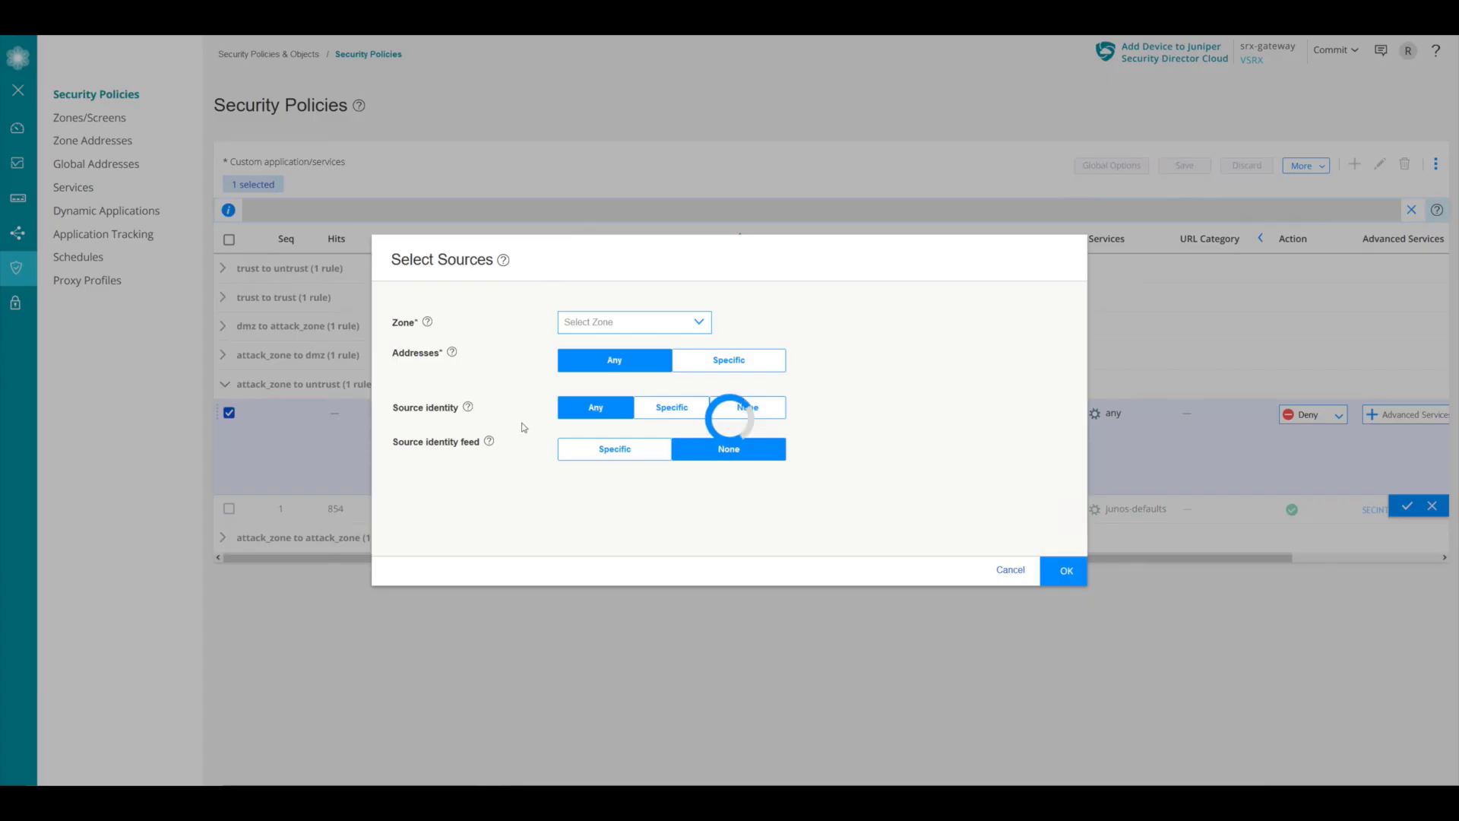
left_click(720, 364)
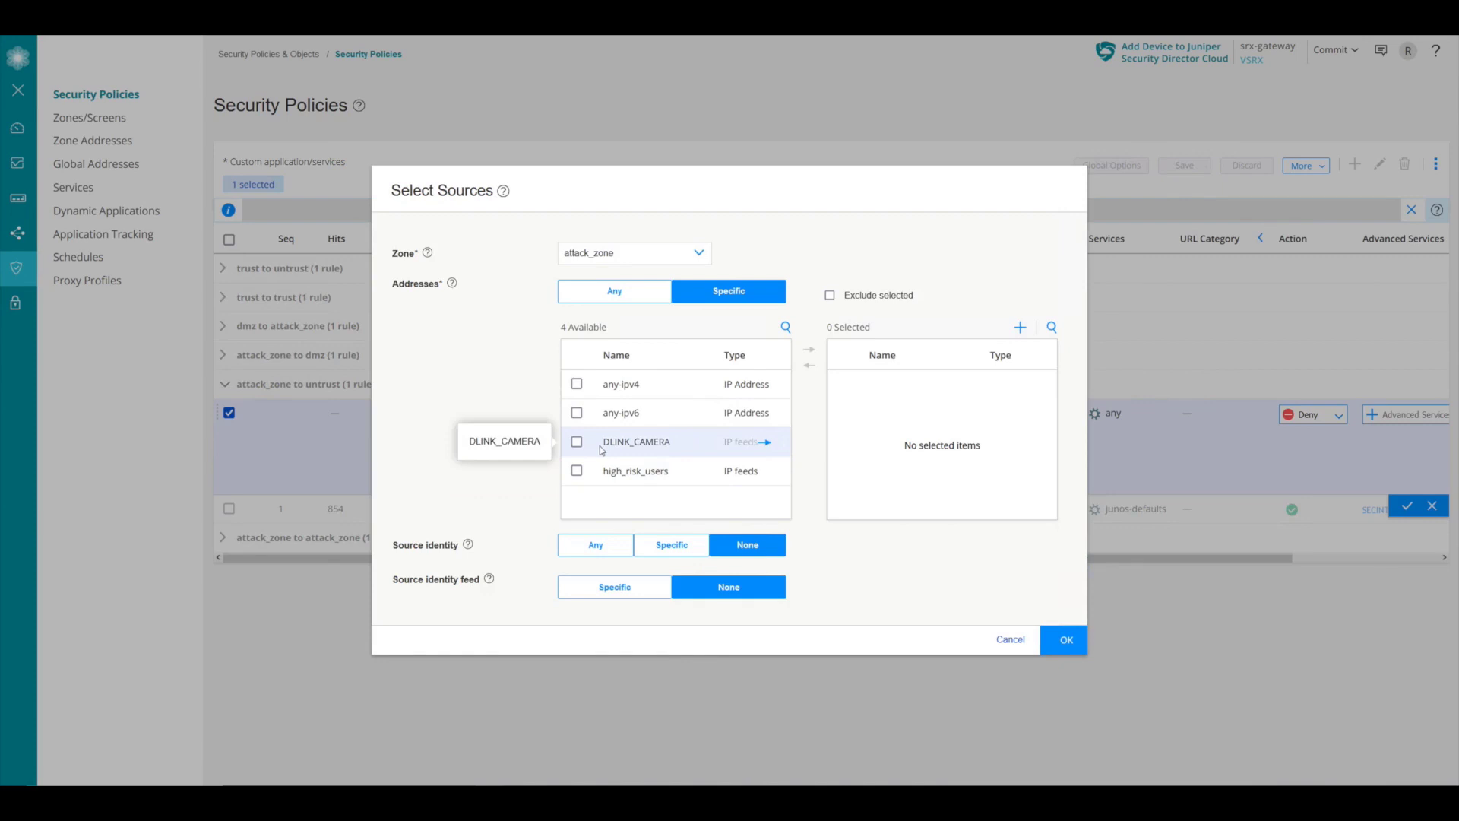
left_click(766, 441)
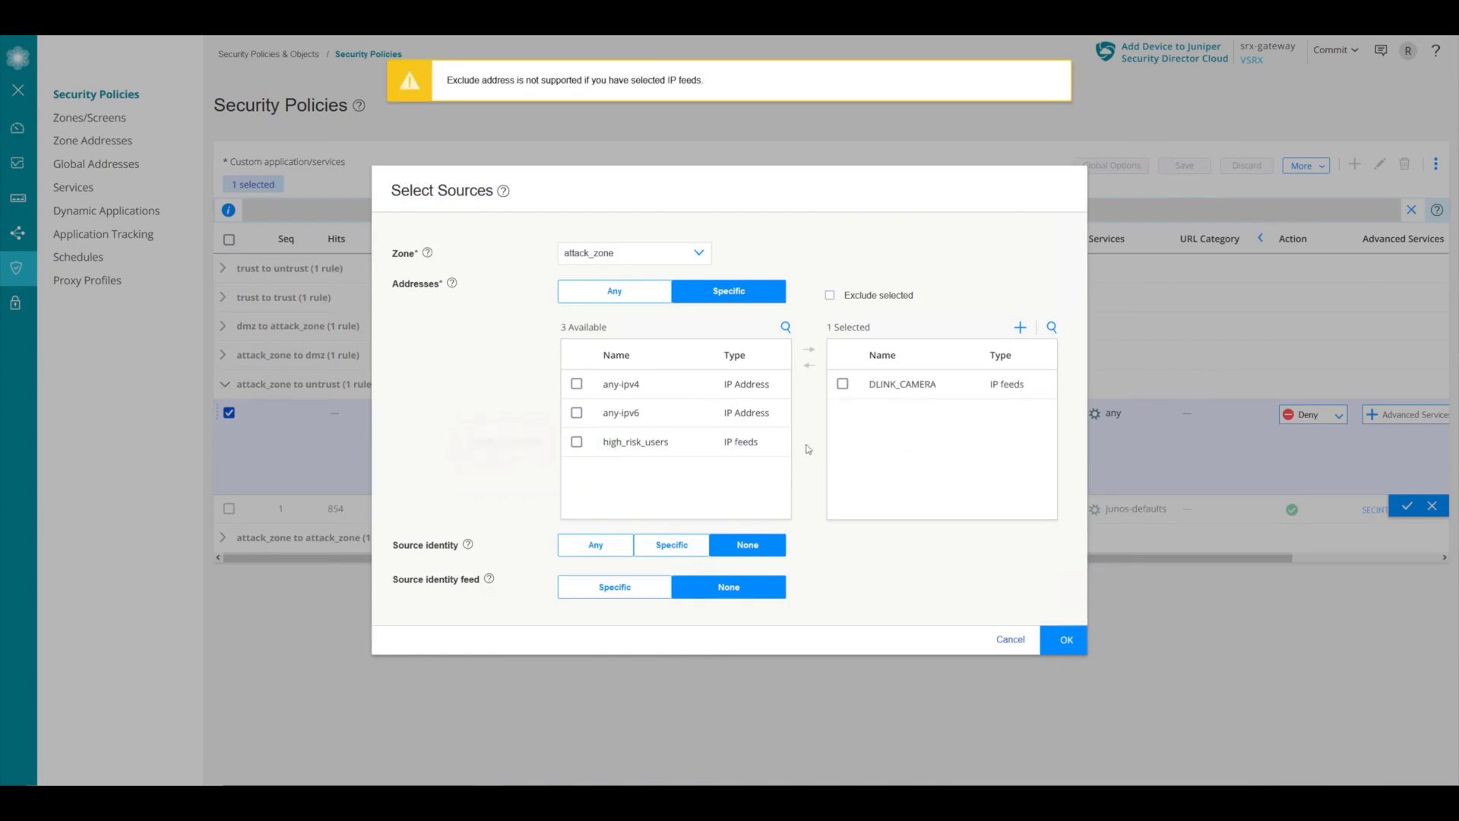
left_click(1065, 647)
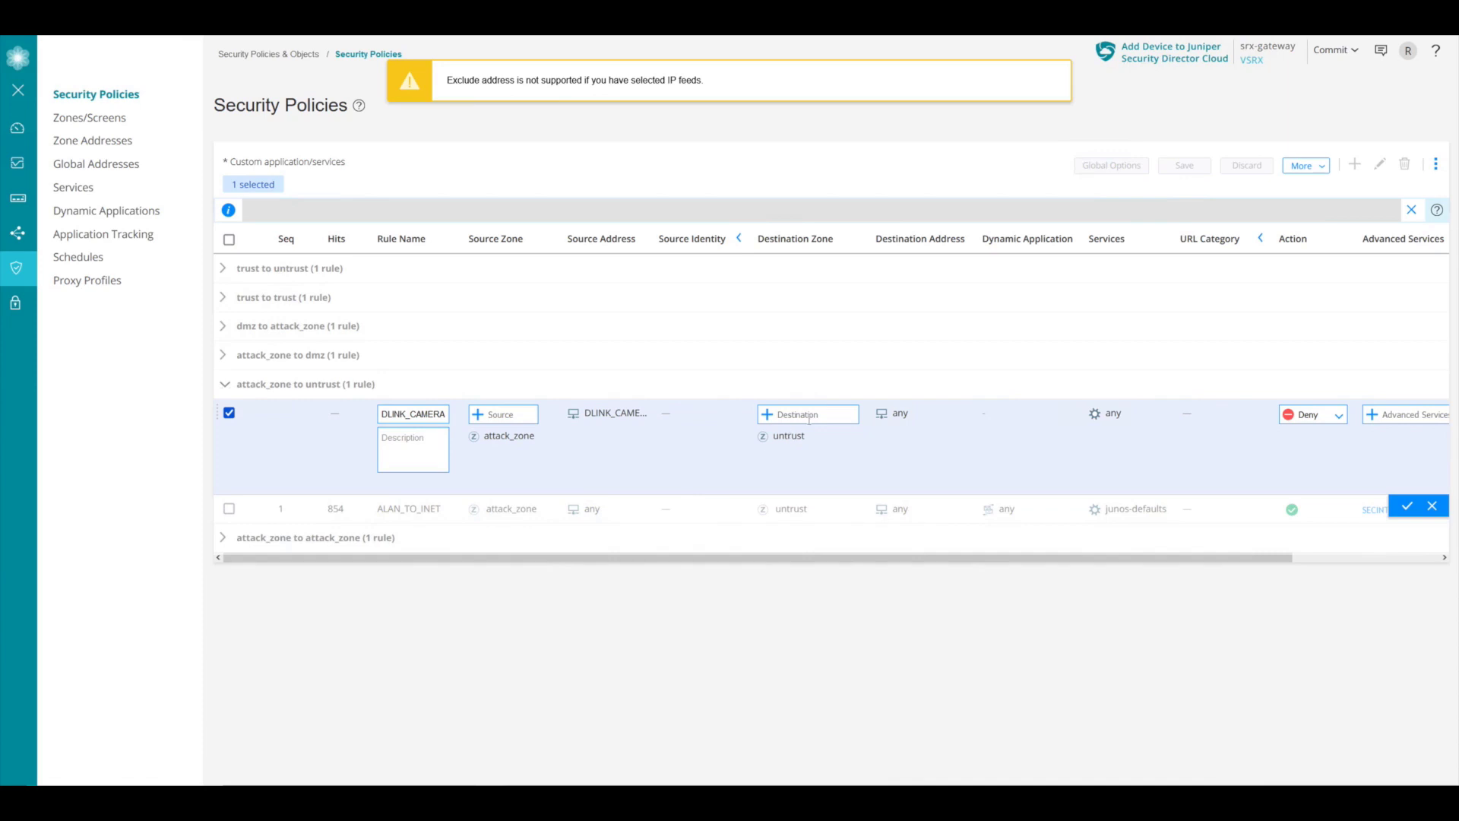
Make the rule permit traffic and log sessions at close
left_click(1305, 416)
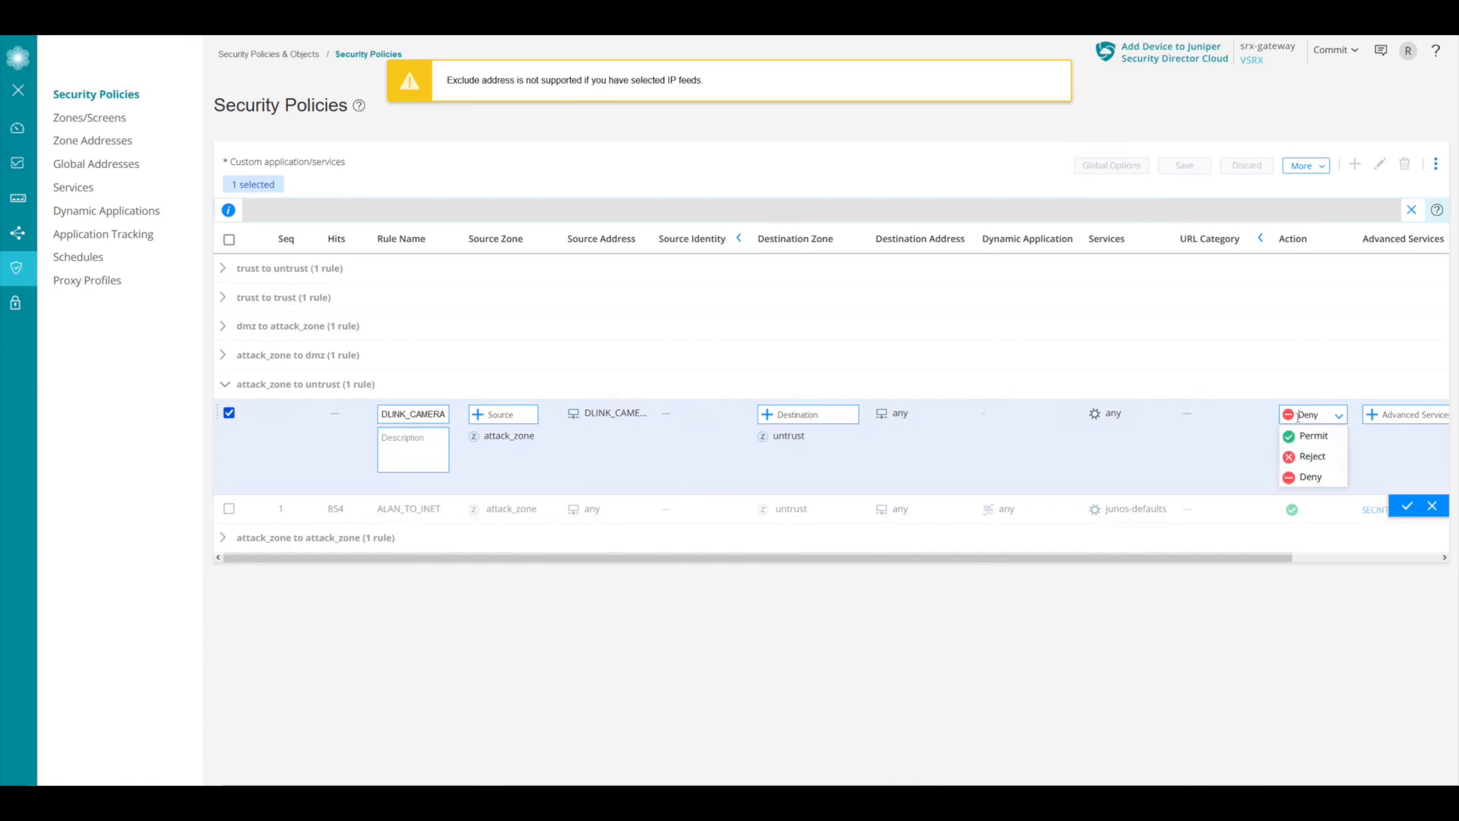
left_click(1304, 441)
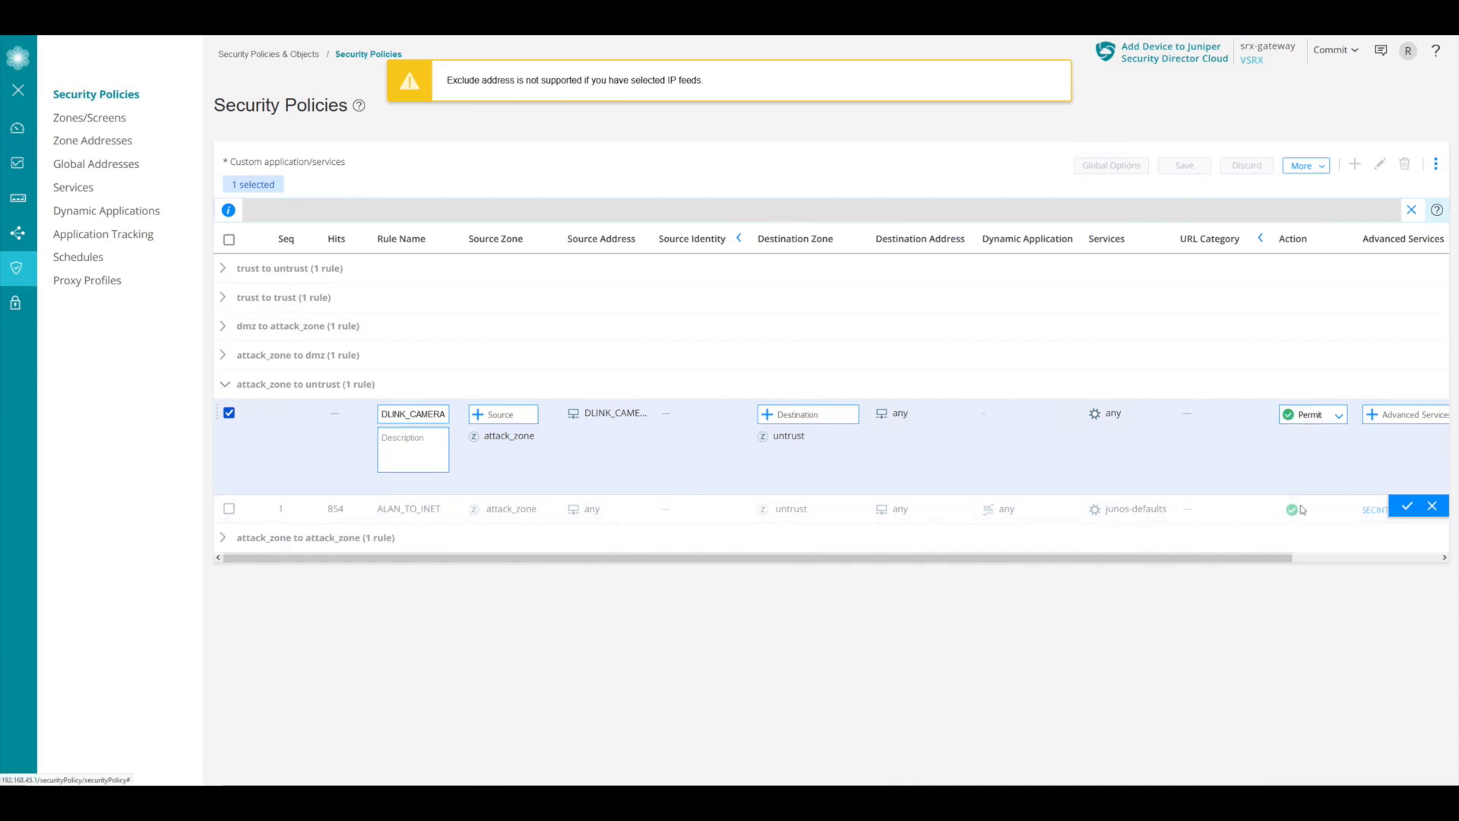
left_click(1322, 559)
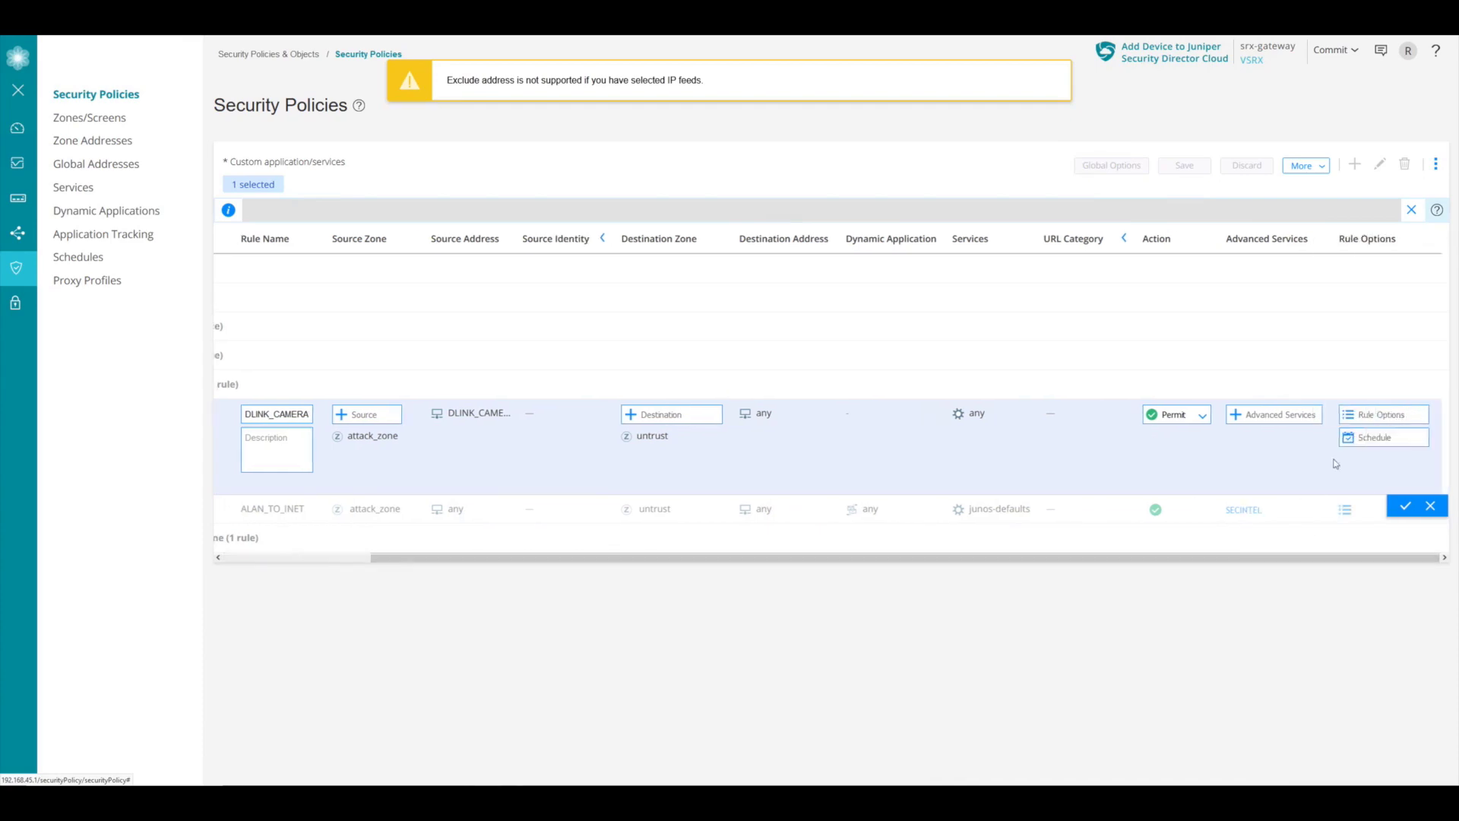
left_click(1366, 416)
left_click(665, 412)
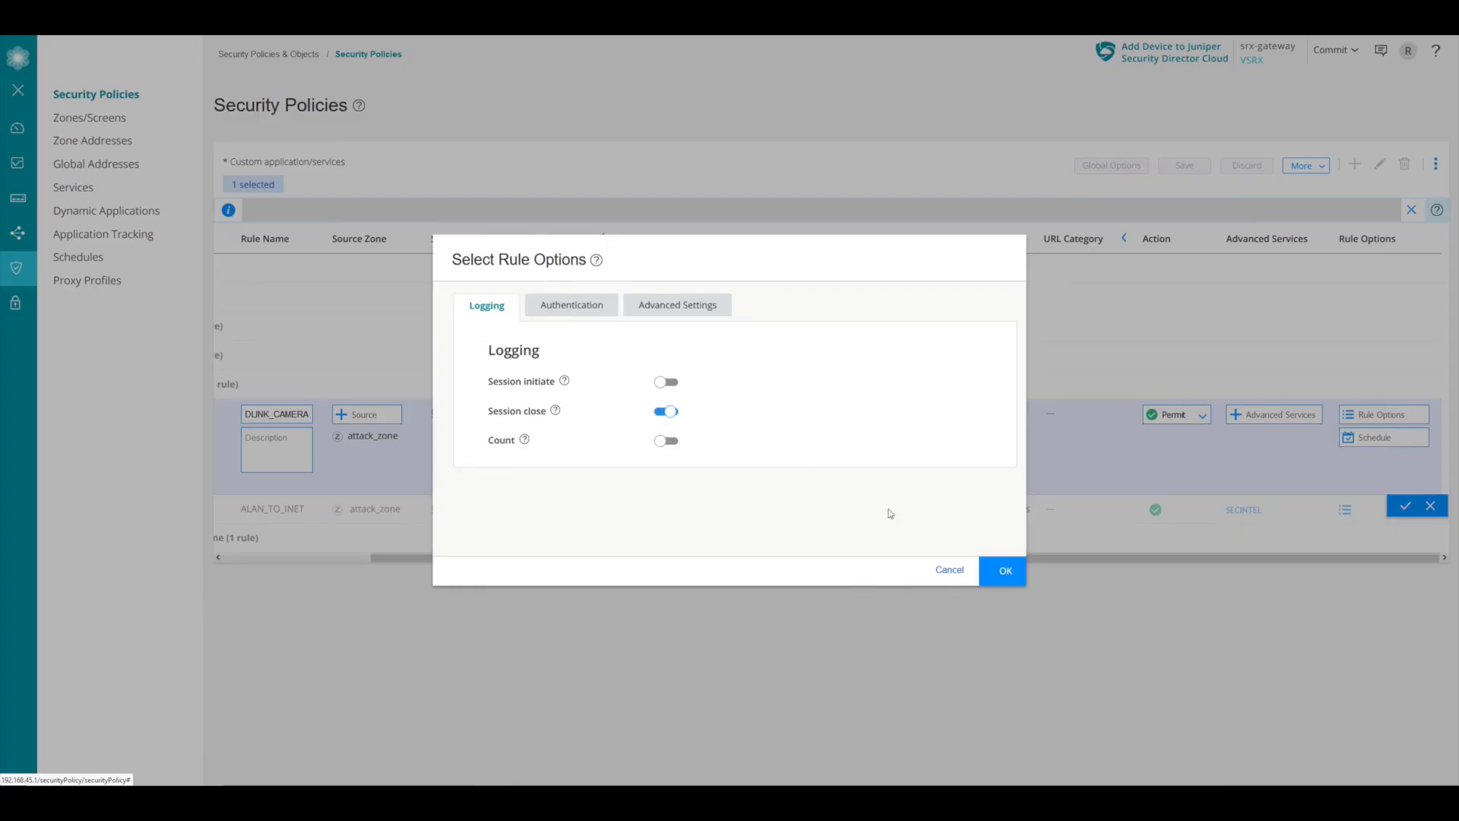
left_click(1003, 574)
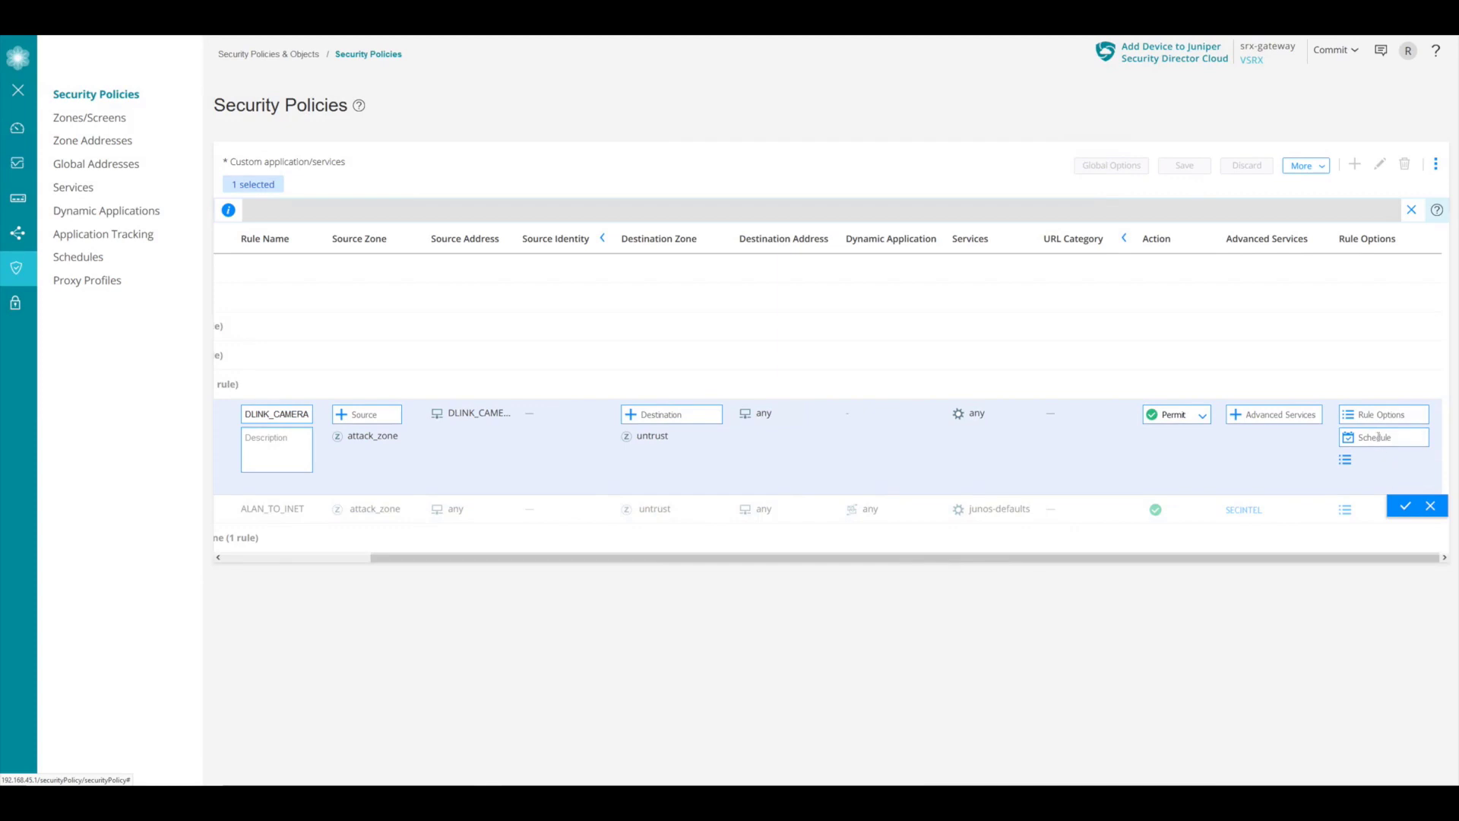
Apply restrict_schedule to the rule and finish editing it
left_click(1378, 438)
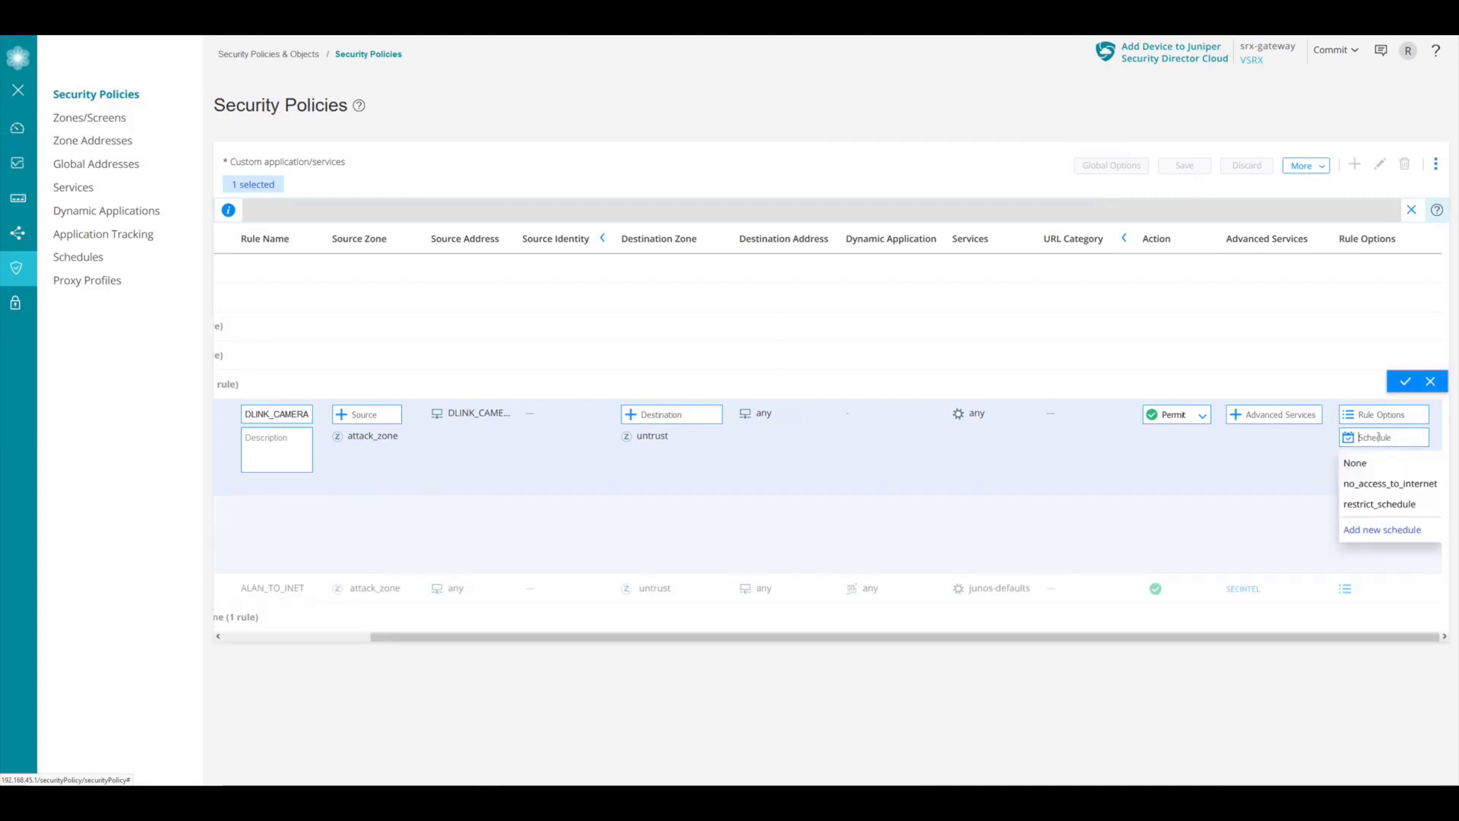
left_click(1395, 506)
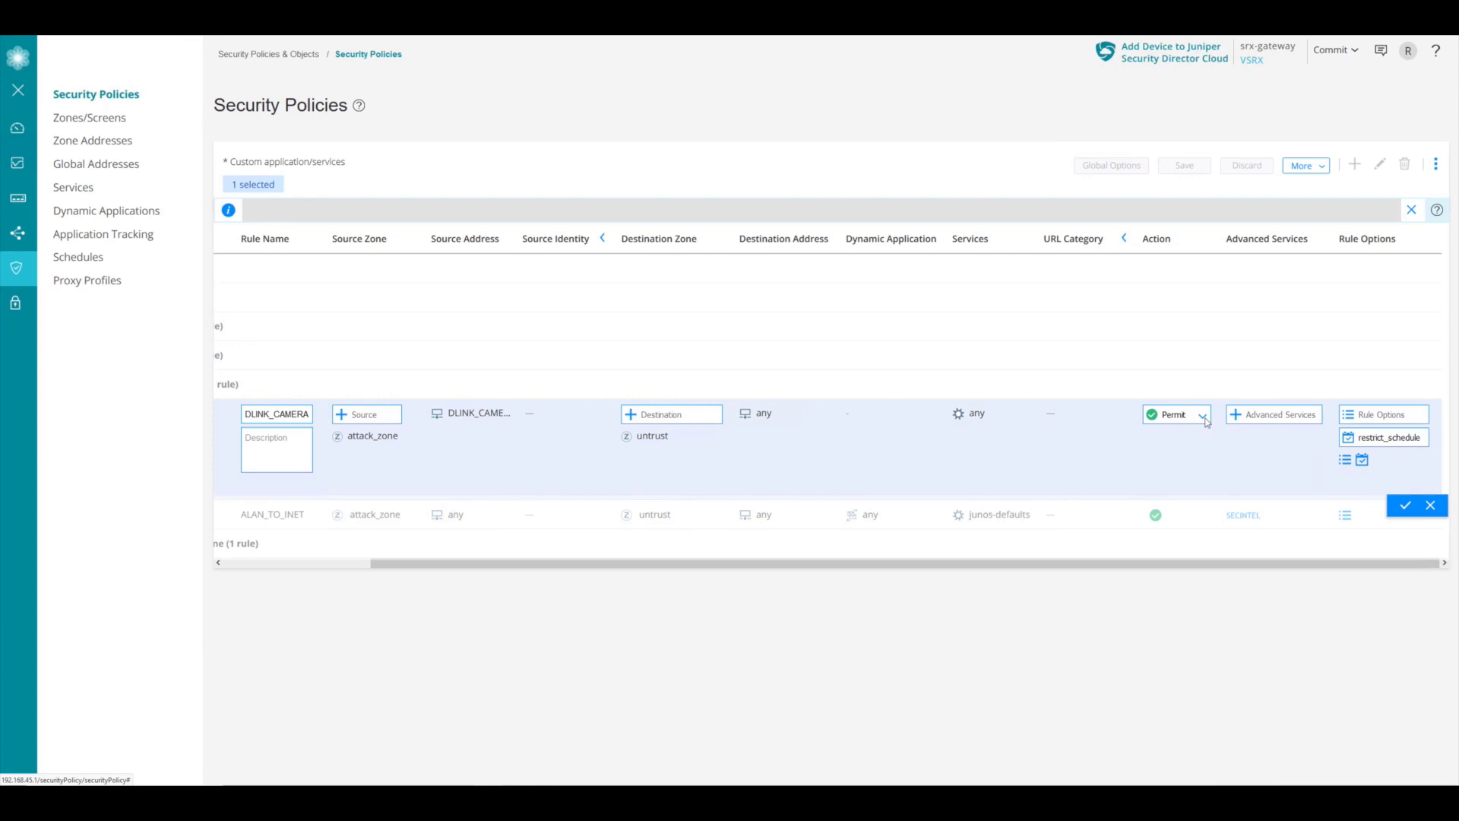
left_click(1406, 506)
Save the policy changes and commit the configuration to the SRX, acknowledging the success message
left_click(1183, 164)
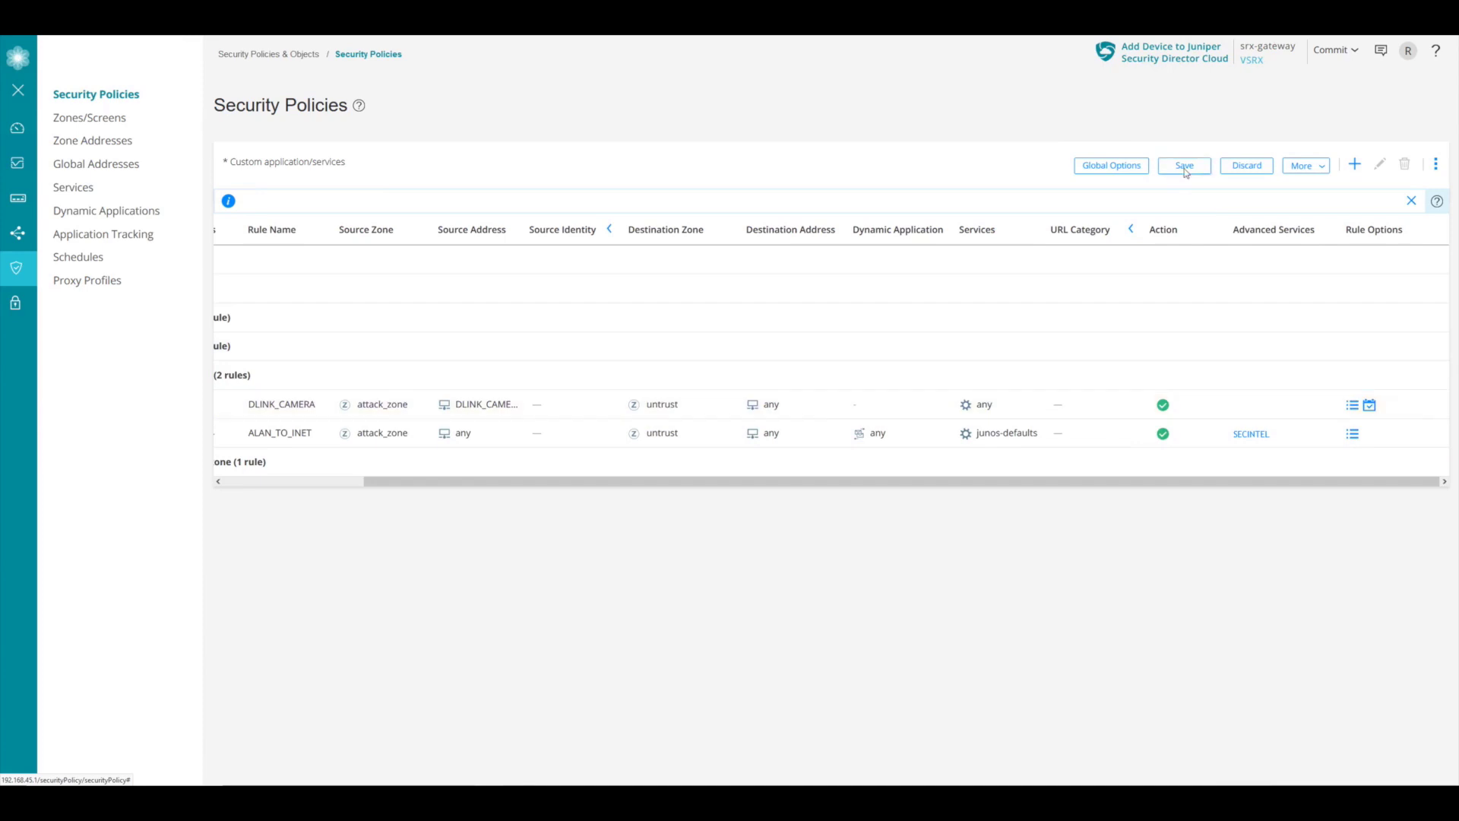
left_click(1329, 51)
left_click(1320, 80)
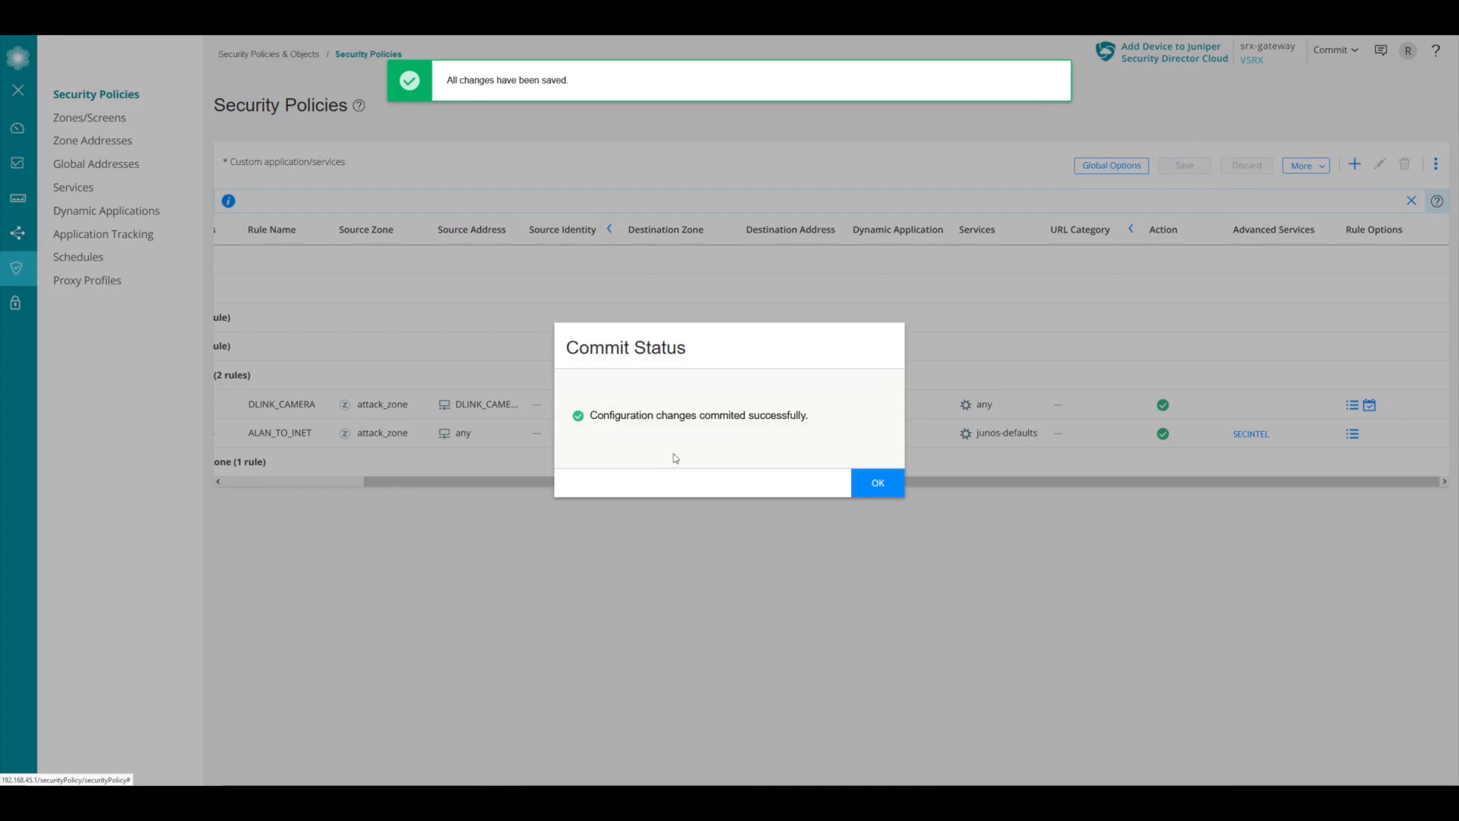
left_click(874, 483)
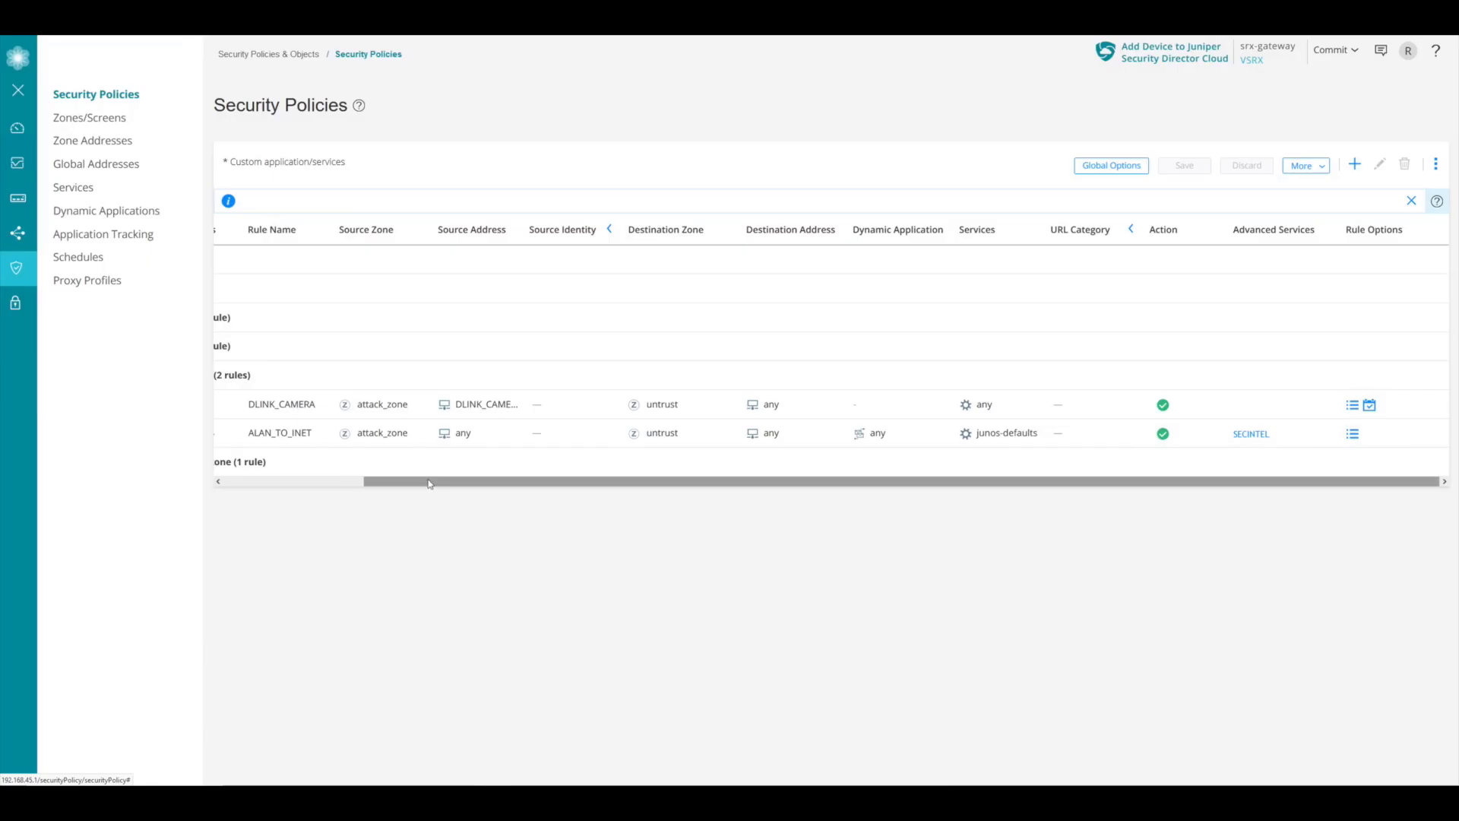
scroll(395, 490, "left", 3)
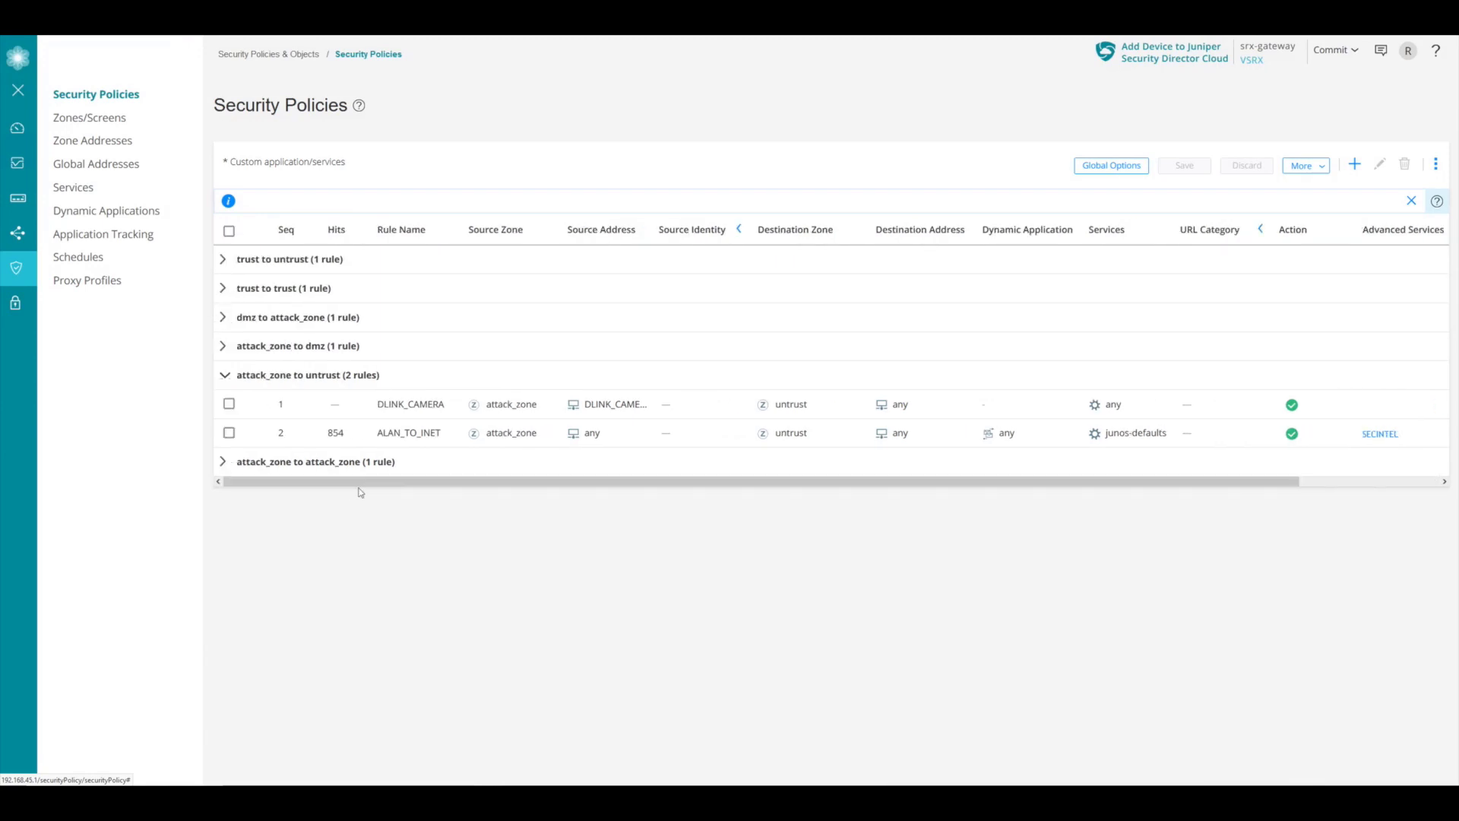